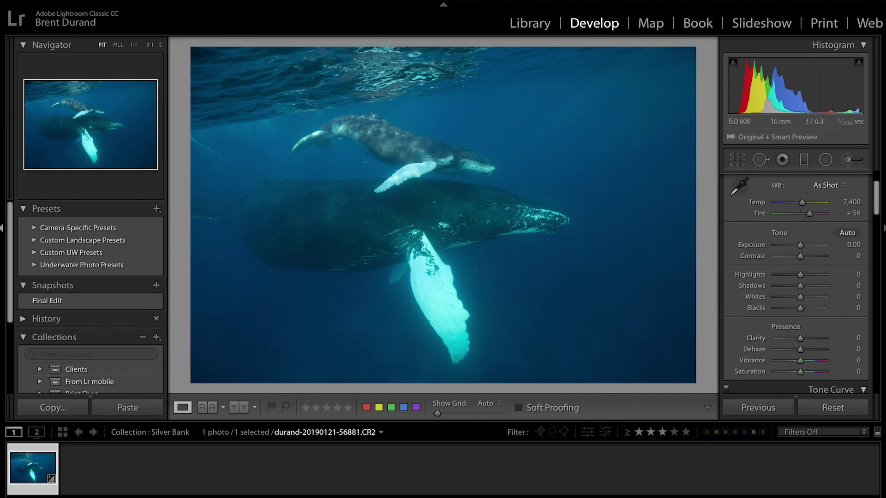
# - Enable the Canon EF 16-35mm lens profile correction, with distortion and vignetting at 100
pyautogui.moveTo(873, 198)
pyautogui.mouseDown()
pyautogui.moveTo(873, 370)
pyautogui.moveTo(873, 344)
pyautogui.mouseUp()
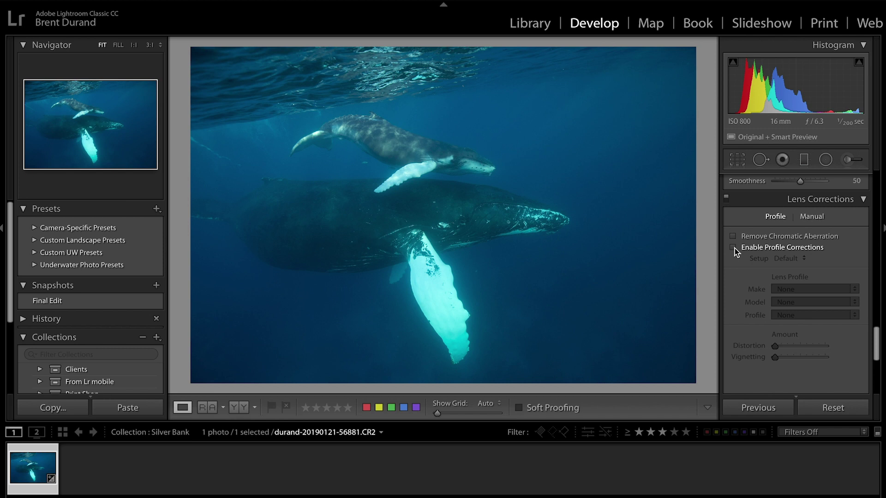
pyautogui.click(734, 247)
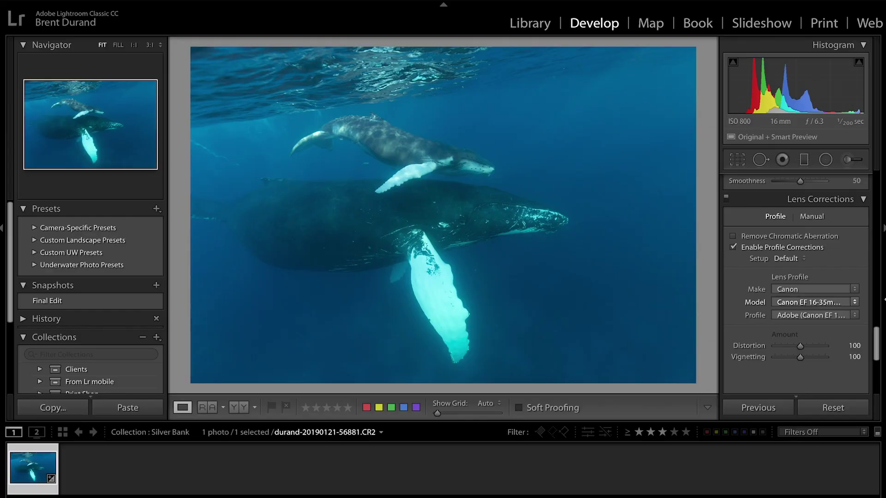
# - Toggle the lens profile correction on and off to compare before and after
pyautogui.click(733, 248)
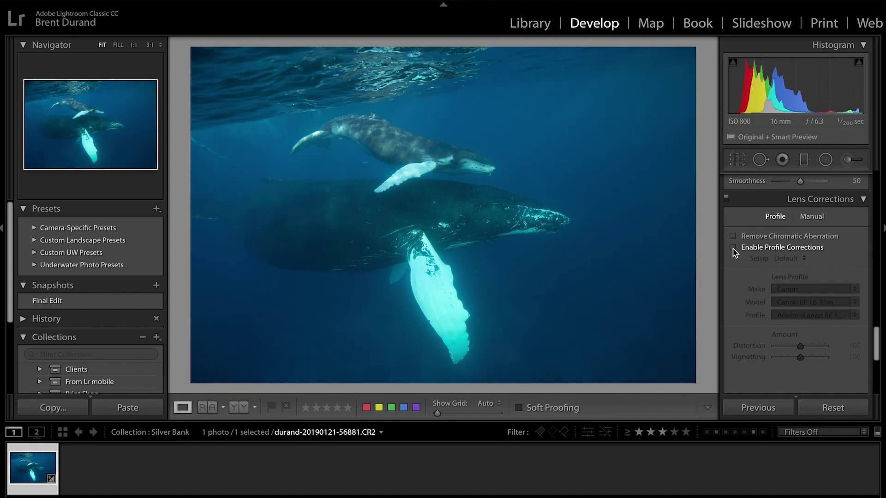
pyautogui.click(732, 248)
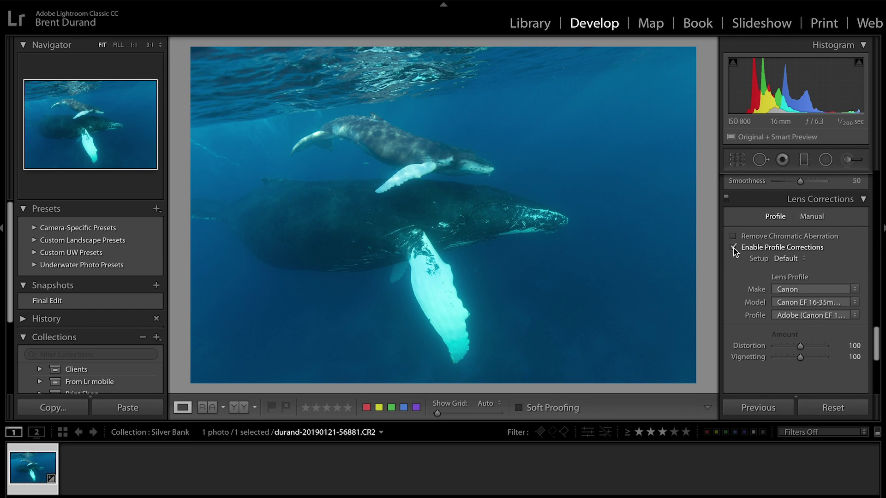
pyautogui.click(733, 248)
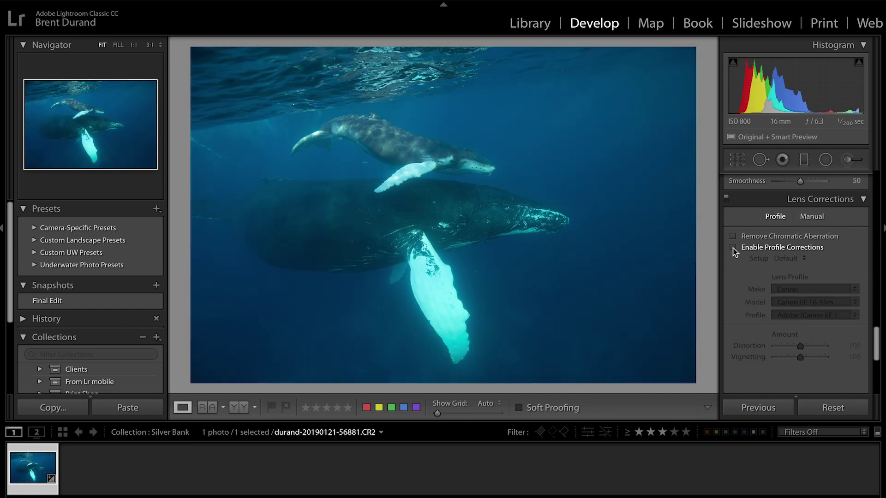
pyautogui.click(732, 248)
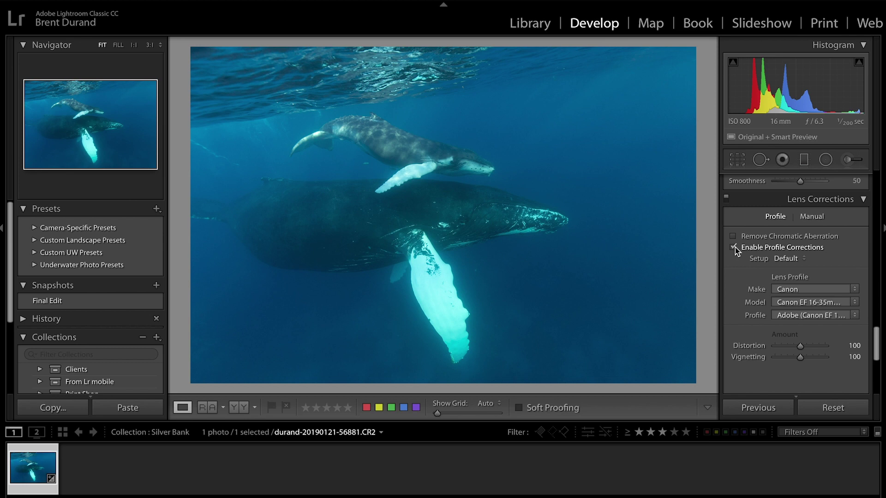
pyautogui.click(734, 248)
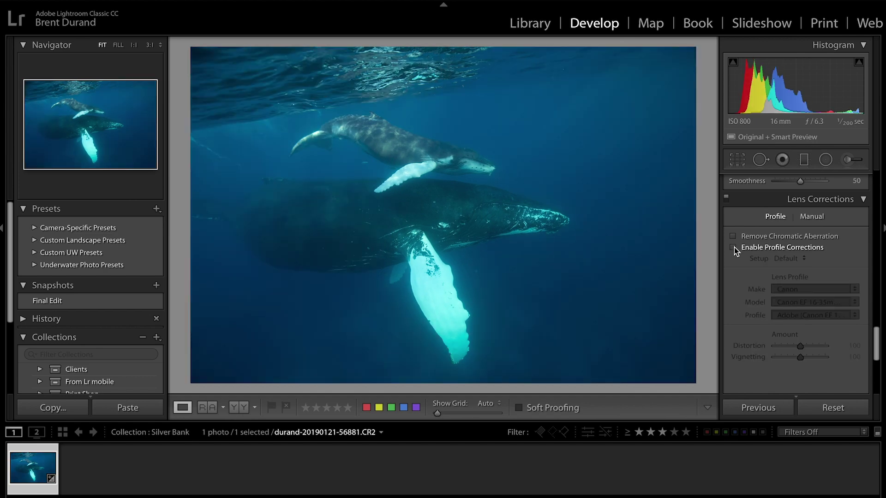
# - Leave lens profile correction off and enable Remove Chromatic Aberration
pyautogui.click(734, 248)
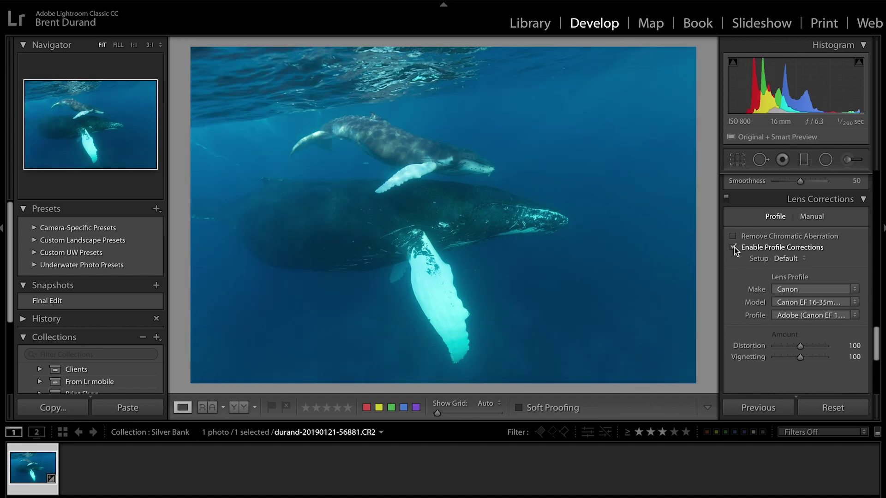
pyautogui.click(734, 247)
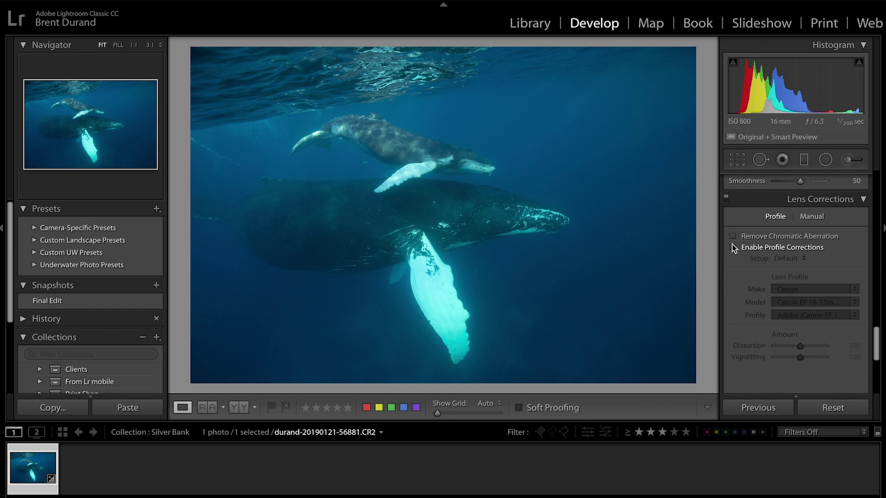
pyautogui.click(734, 237)
pyautogui.scroll(2, 876, 329)
# - Return to the Basic panel and drag Clarity up to about +40
pyautogui.moveTo(876, 328); pyautogui.dragTo(872, 202)
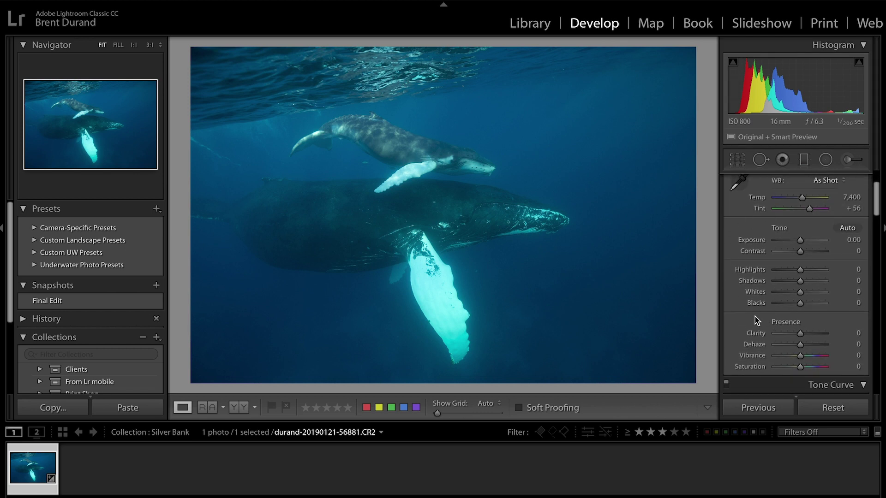
pyautogui.scroll(2, 755, 317)
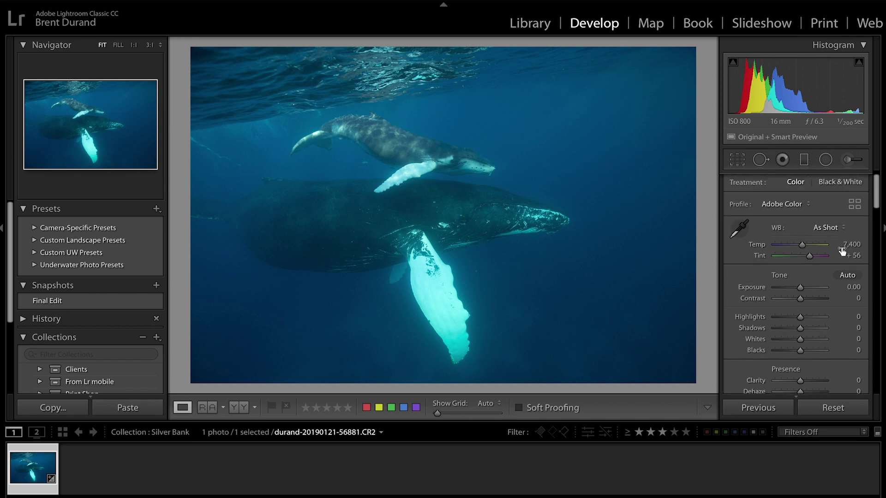
pyautogui.scroll(1, 766, 290)
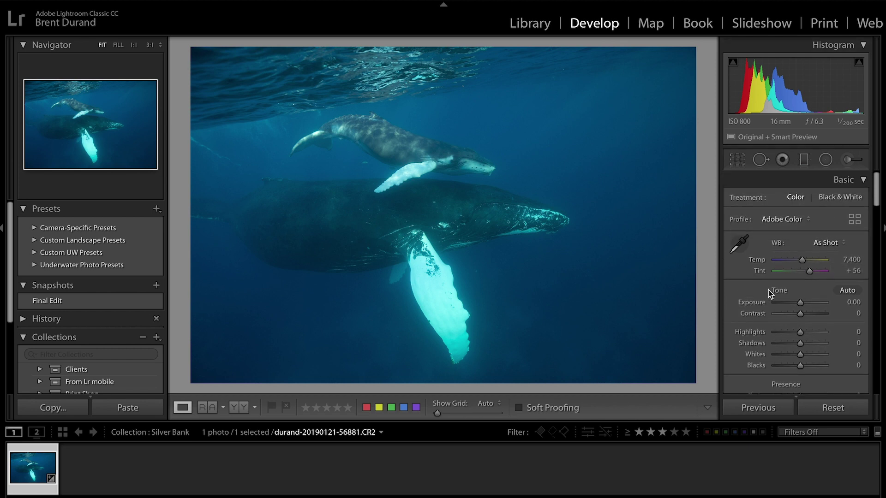
pyautogui.scroll(-3, 798, 306)
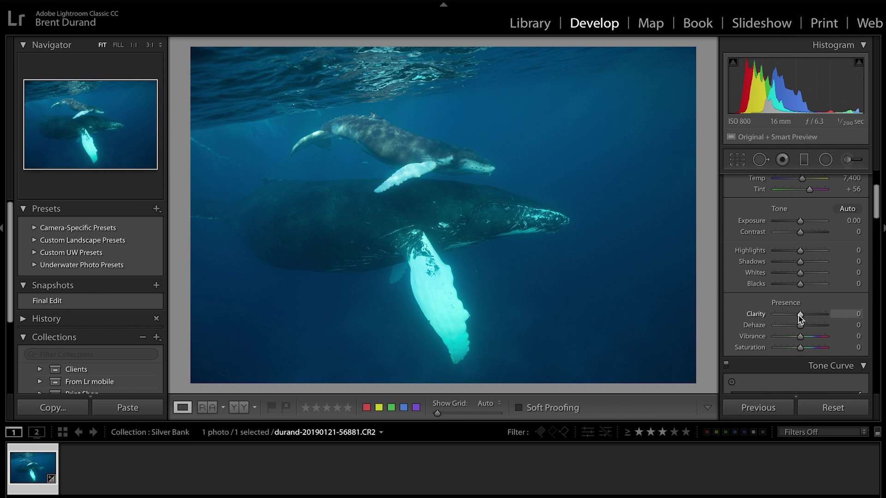
pyautogui.moveTo(801, 317); pyautogui.dragTo(813, 318)
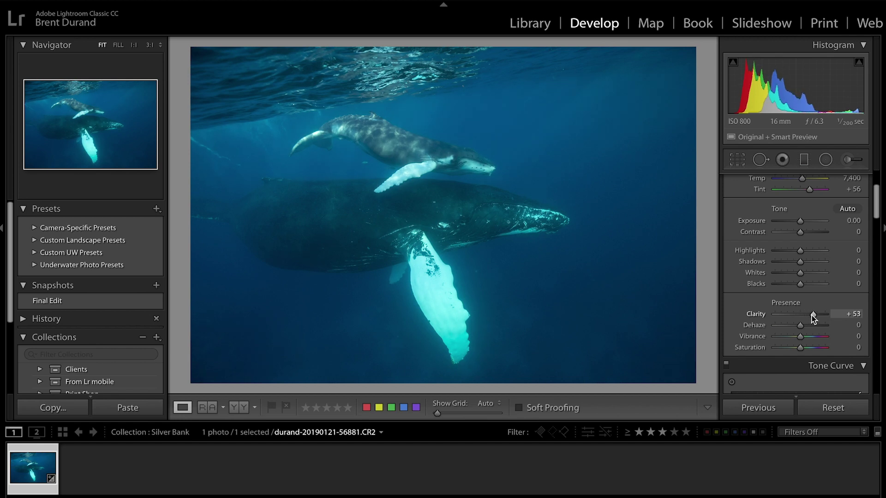
pyautogui.moveTo(811, 314); pyautogui.dragTo(808, 314)
# - Reset Clarity, then enter an exact Clarity value of 40
pyautogui.doubleClick(810, 317)
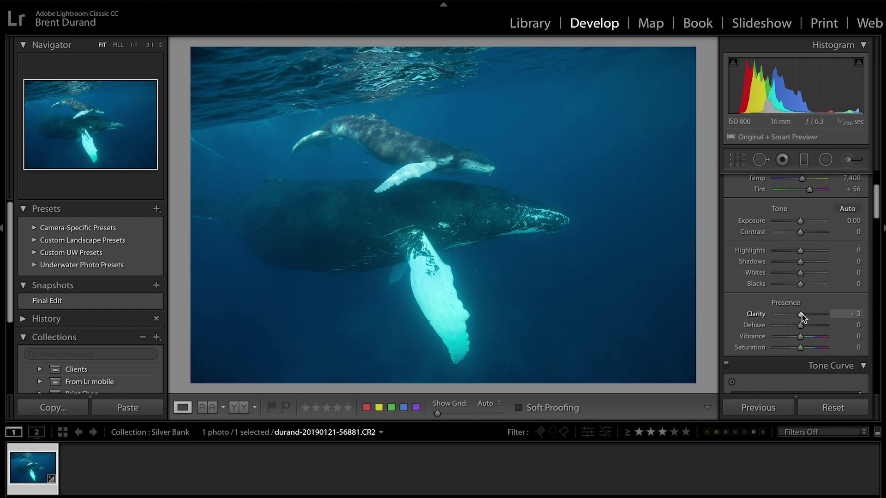
pyautogui.press('Down')
pyautogui.click(853, 314)
pyautogui.write('40')
pyautogui.press('Return')
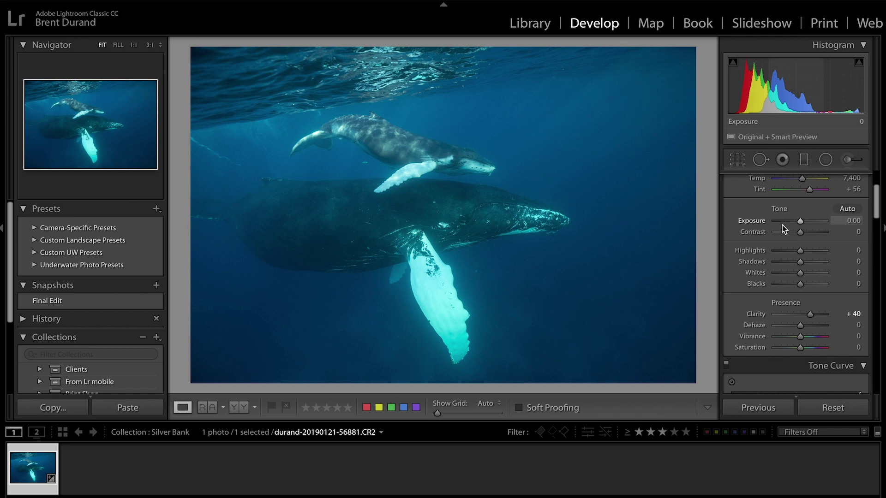
# - Brighten Exposure to +0.65 and try Dehaze before resetting it to 0
pyautogui.moveTo(801, 220); pyautogui.dragTo(803, 221)
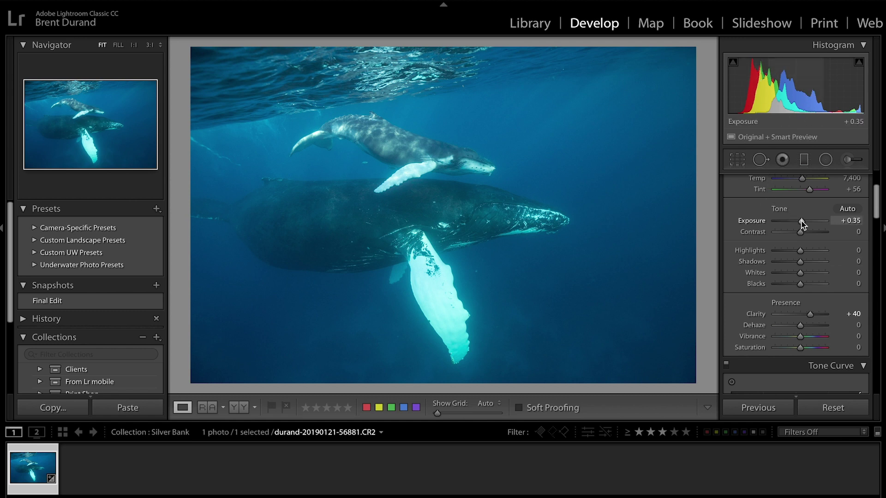
pyautogui.moveTo(802, 224); pyautogui.dragTo(803, 224)
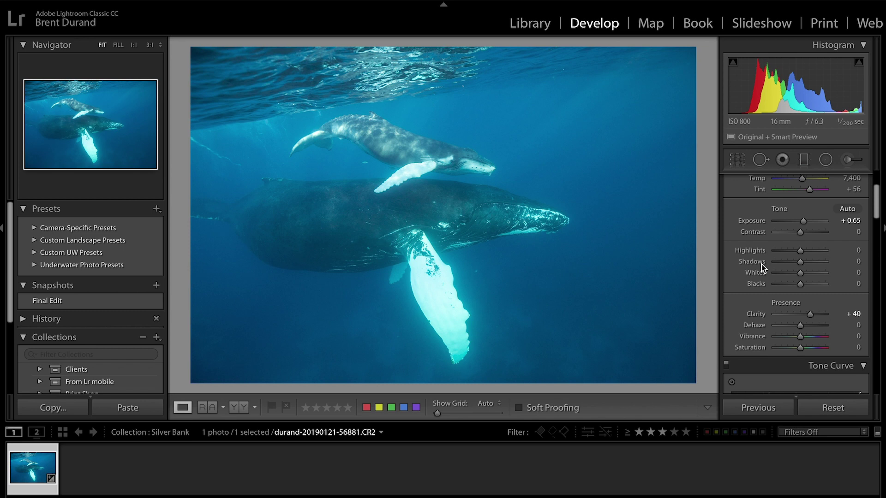
pyautogui.scroll(-1, 785, 304)
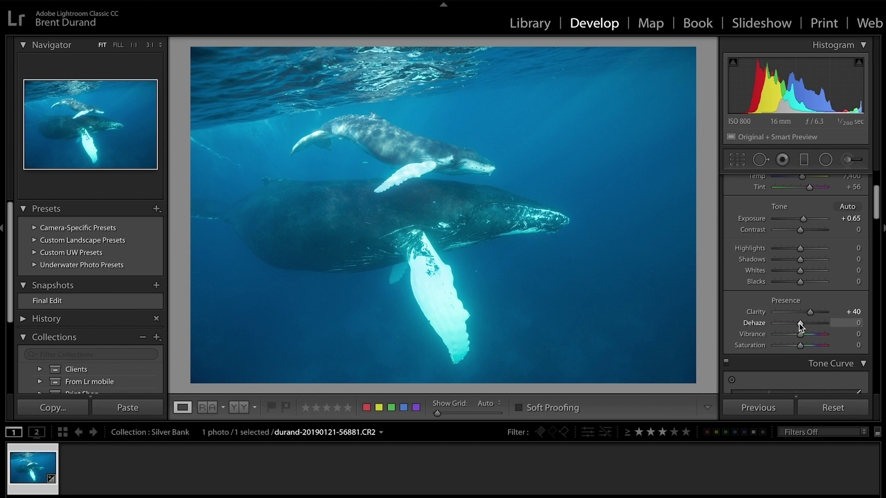
pyautogui.moveTo(799, 323); pyautogui.dragTo(814, 323)
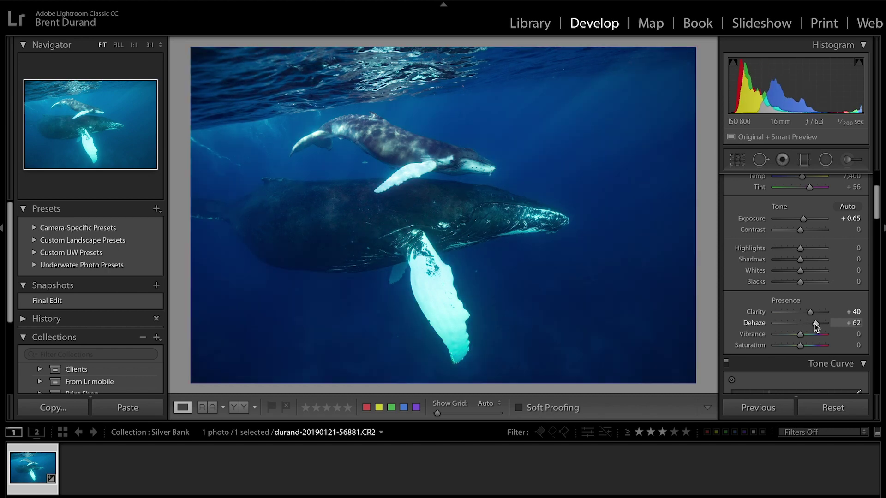
pyautogui.moveTo(814, 323); pyautogui.dragTo(793, 322)
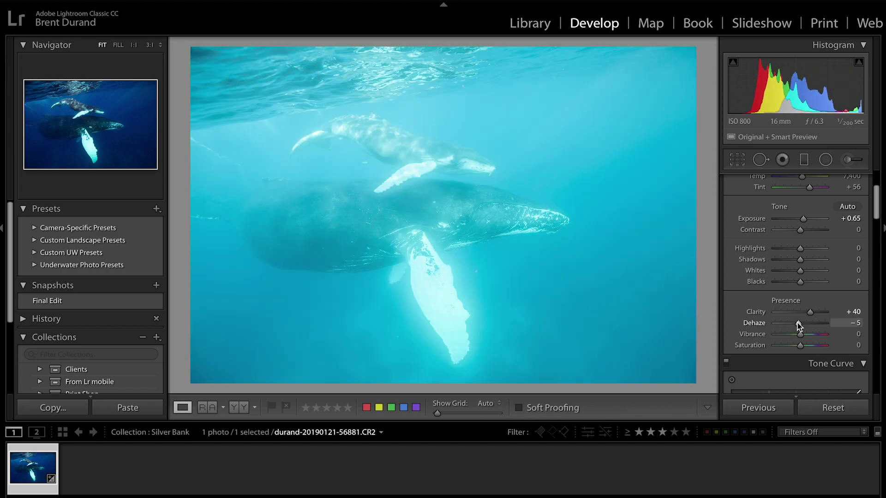
pyautogui.doubleClick(798, 323)
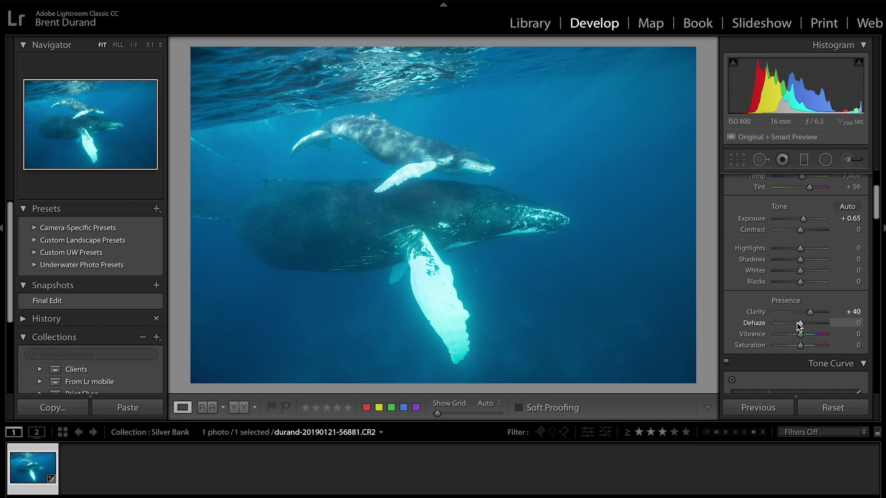
# - Set Dehaze to +7, Vibrance to +10 and Saturation to +6
pyautogui.moveTo(799, 325); pyautogui.dragTo(801, 326)
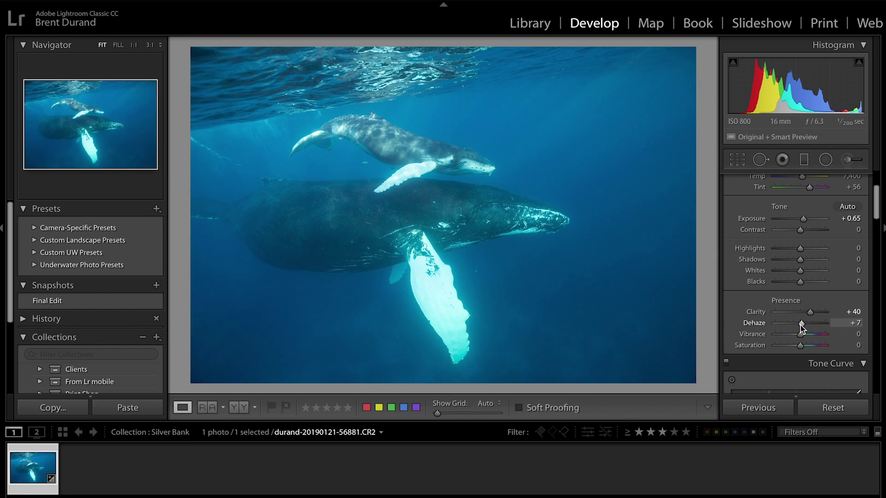
pyautogui.moveTo(801, 336); pyautogui.dragTo(804, 346)
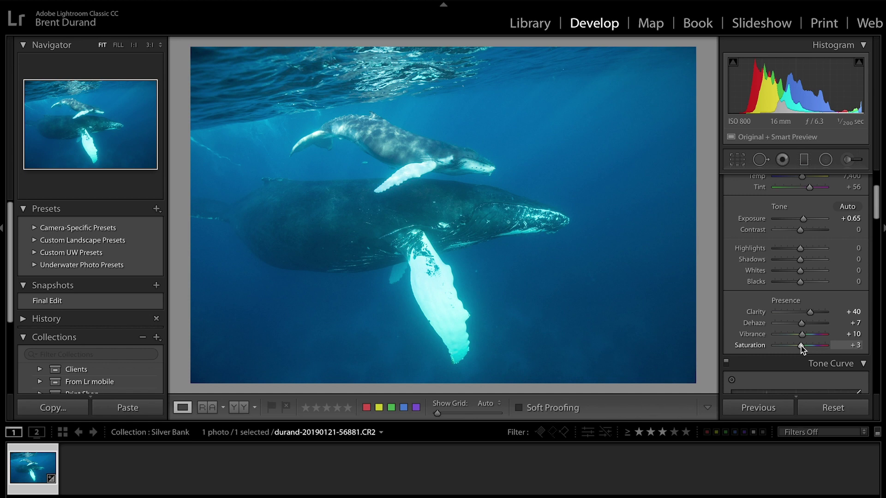
pyautogui.moveTo(804, 346); pyautogui.dragTo(801, 346)
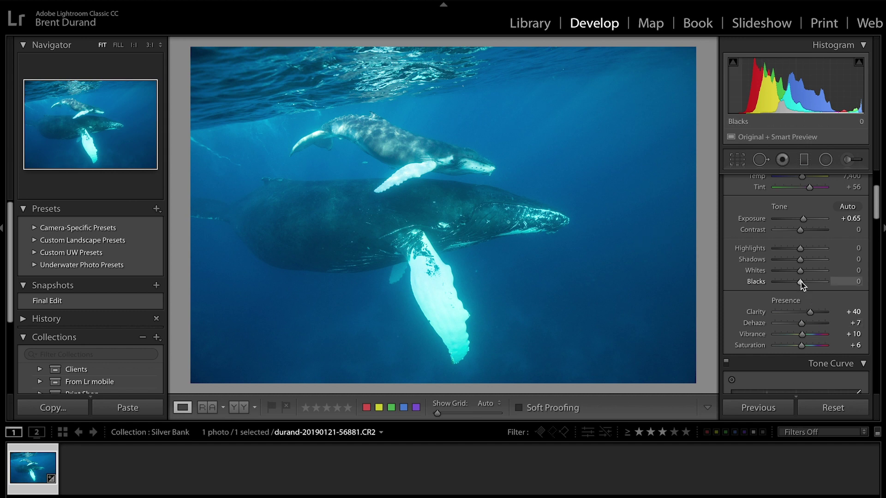
# - Darken the Shadows to -9 and settle the Blacks at -17
pyautogui.moveTo(801, 281); pyautogui.dragTo(798, 282)
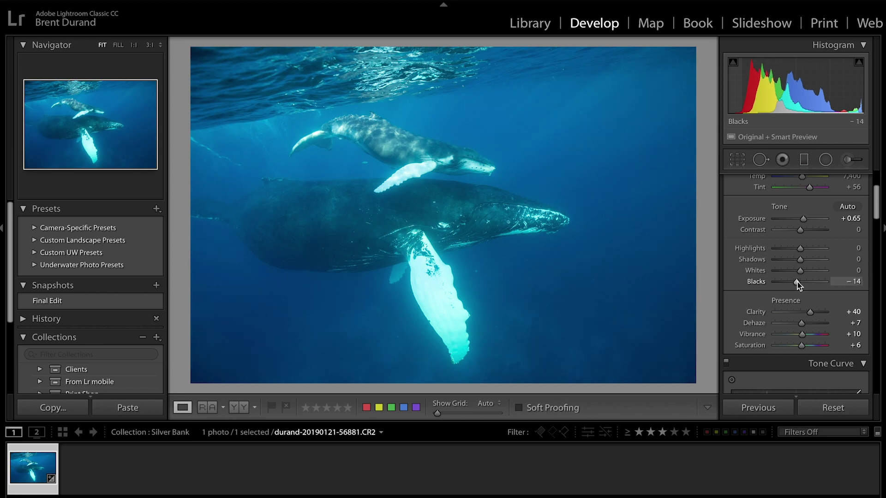
pyautogui.moveTo(798, 261); pyautogui.dragTo(796, 261)
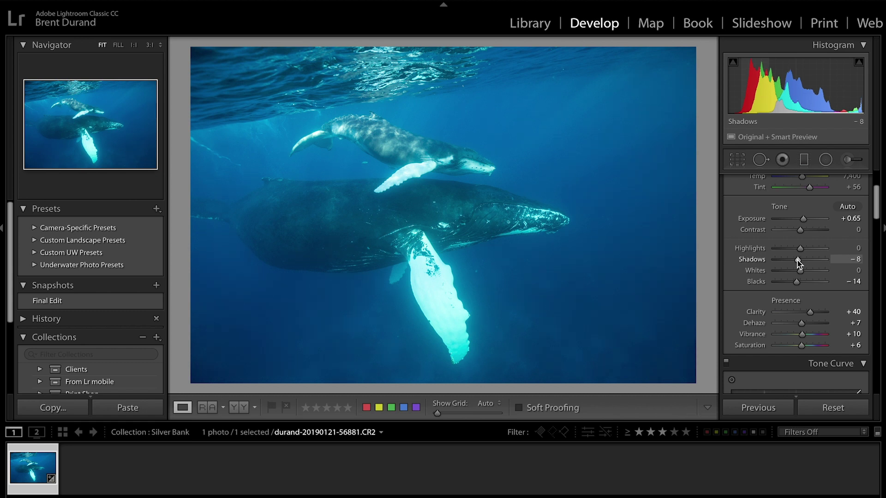
pyautogui.moveTo(796, 260); pyautogui.dragTo(804, 250)
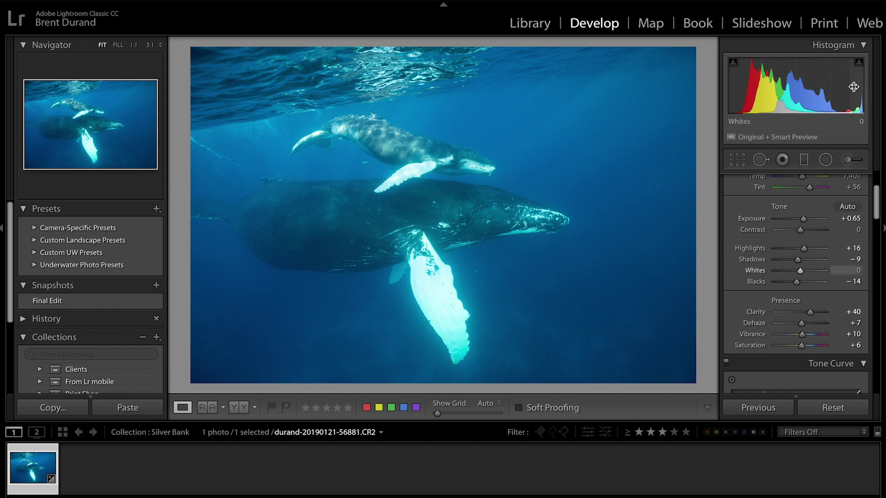
pyautogui.moveTo(799, 284)
pyautogui.mouseDown()
pyautogui.moveTo(786, 283)
pyautogui.moveTo(815, 282)
pyautogui.moveTo(798, 284)
pyautogui.mouseUp()
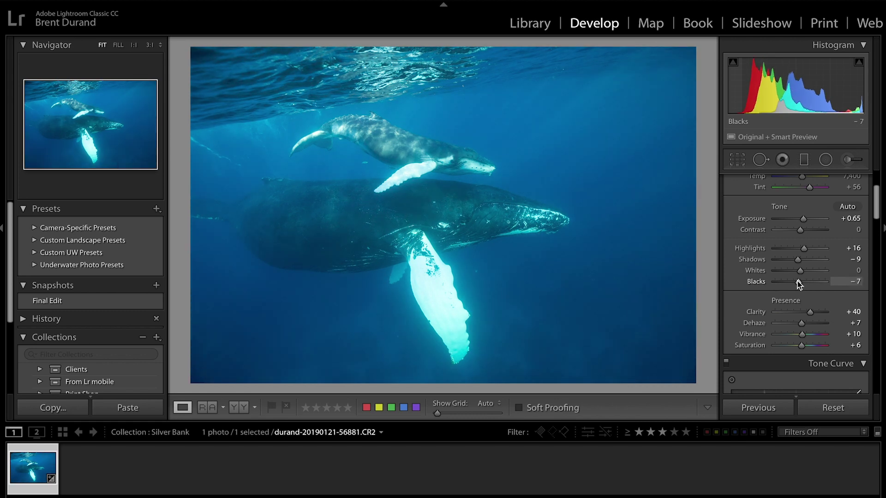
pyautogui.moveTo(798, 282); pyautogui.dragTo(795, 283)
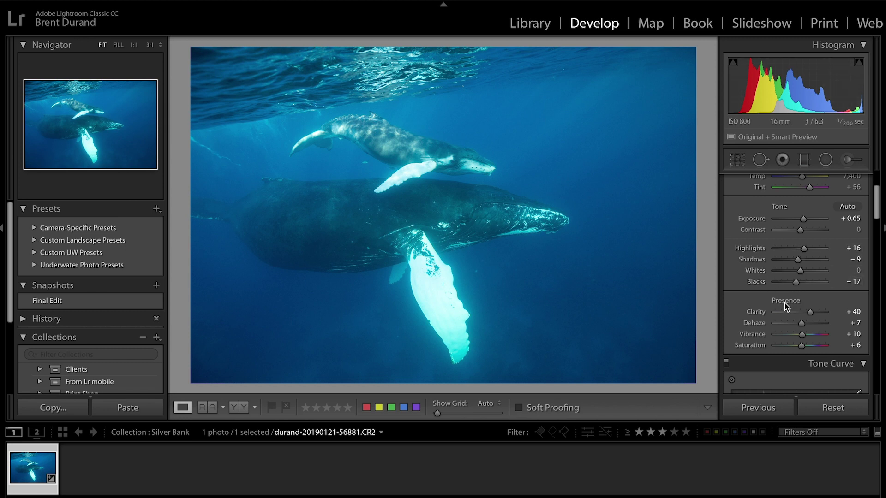
# - Check highlight clipping on the Tone Curve, leaving its Highlights region at 0
pyautogui.scroll(-1, 782, 302)
pyautogui.scroll(-2, 781, 301)
pyautogui.scroll(-3, 781, 302)
pyautogui.scroll(-4, 782, 301)
pyautogui.scroll(-2, 781, 300)
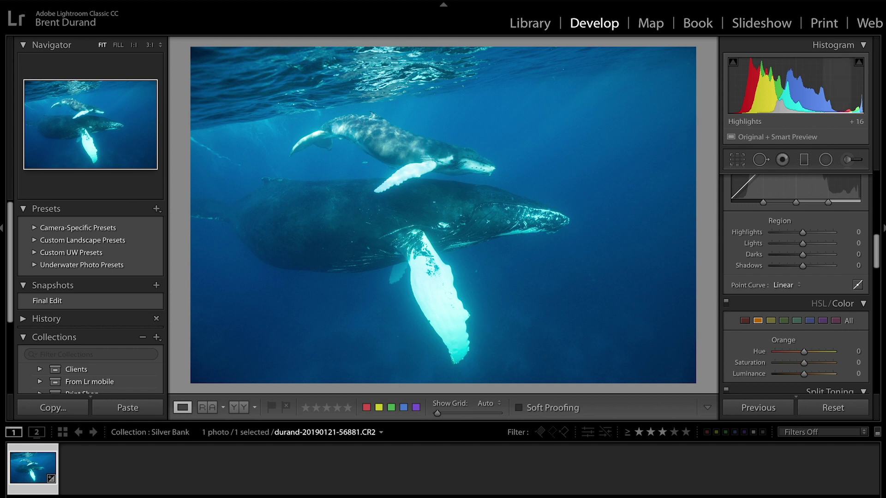
pyautogui.click(858, 64)
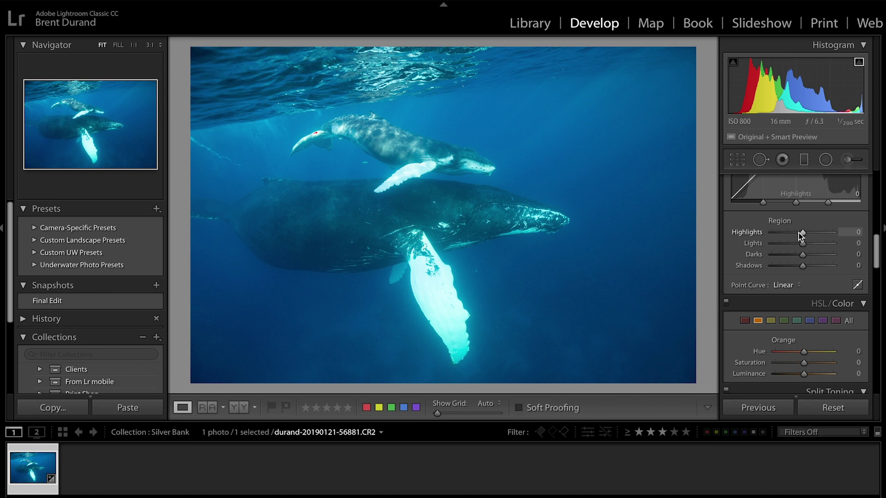
pyautogui.moveTo(802, 232); pyautogui.dragTo(852, 237)
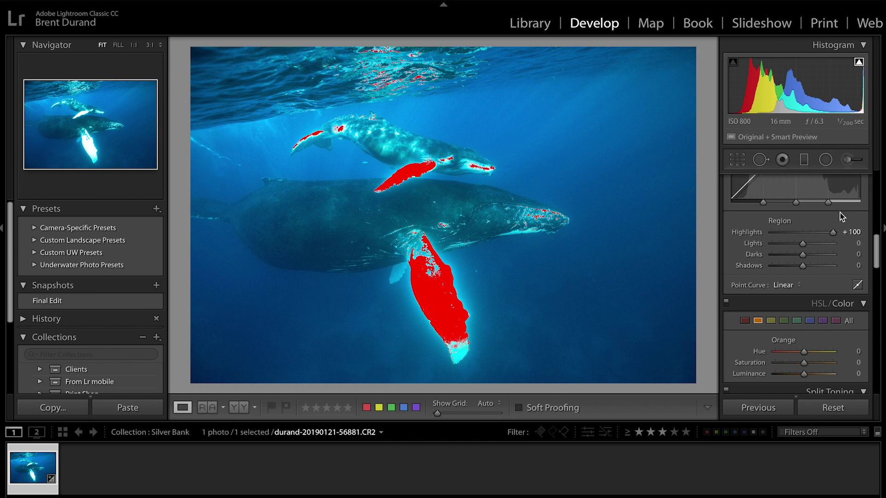
pyautogui.doubleClick(833, 233)
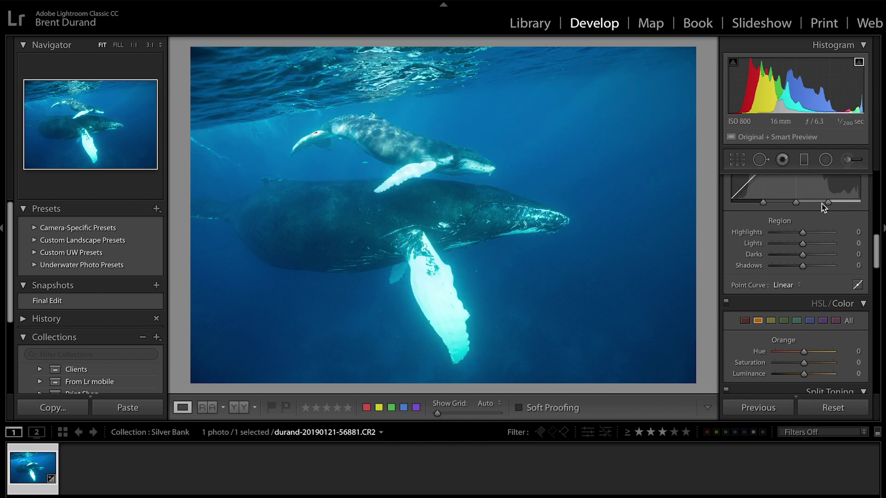
pyautogui.click(858, 62)
# - With shadow clipping shown, set curve Darks -12, Shadows -18 and Lights +32
pyautogui.click(733, 61)
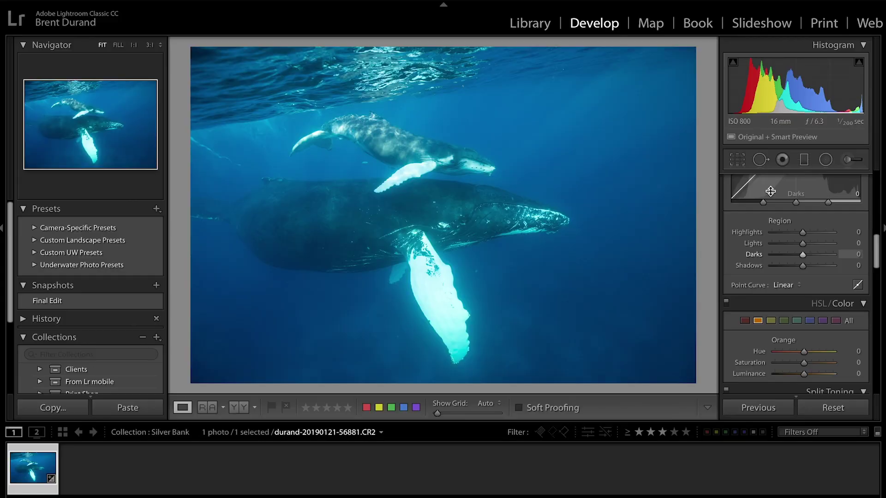
pyautogui.moveTo(802, 255); pyautogui.dragTo(799, 255)
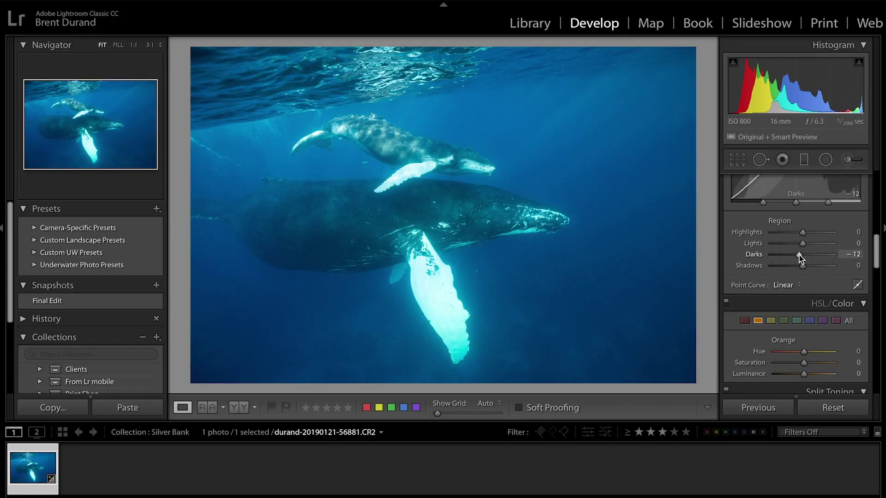
pyautogui.moveTo(803, 269); pyautogui.dragTo(797, 267)
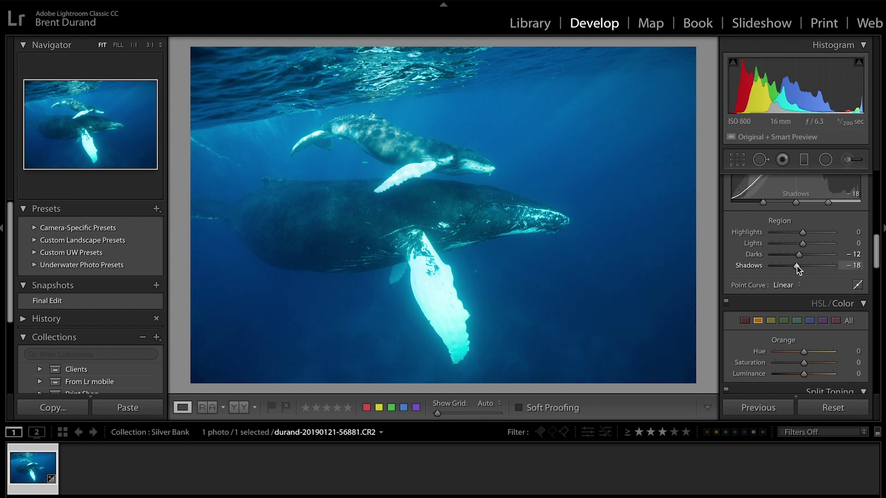
pyautogui.moveTo(802, 245); pyautogui.dragTo(809, 247)
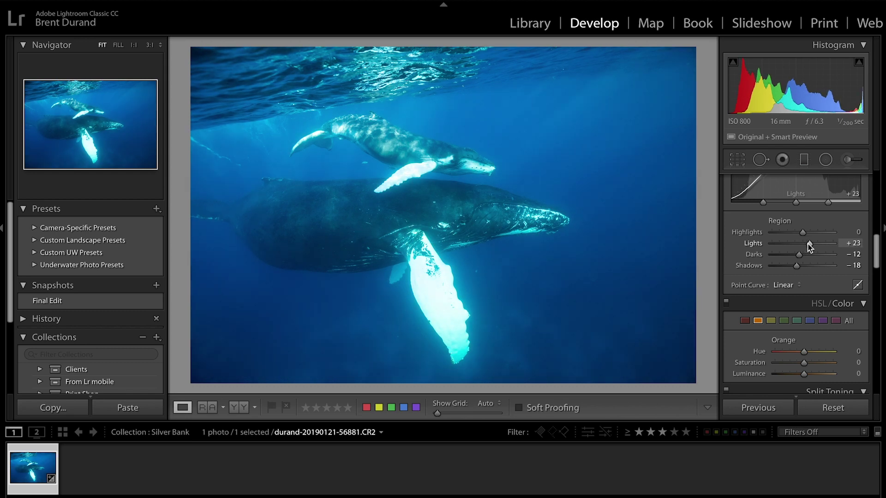
pyautogui.moveTo(810, 247); pyautogui.dragTo(813, 247)
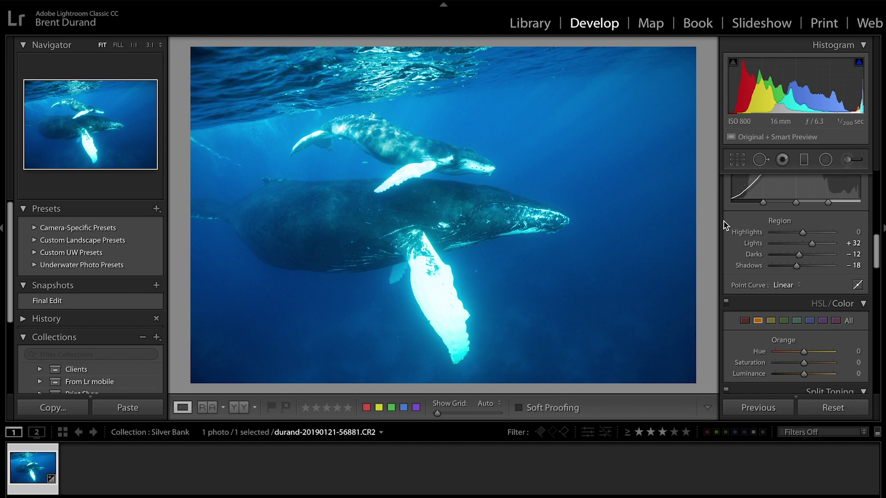
pyautogui.press('\\')
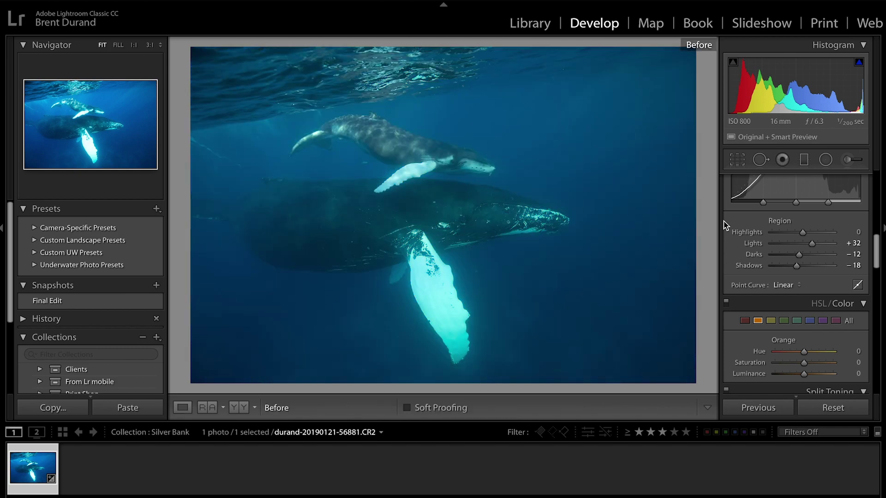
pyautogui.press('\\')
pyautogui.press('\\')
pyautogui.press('\\')
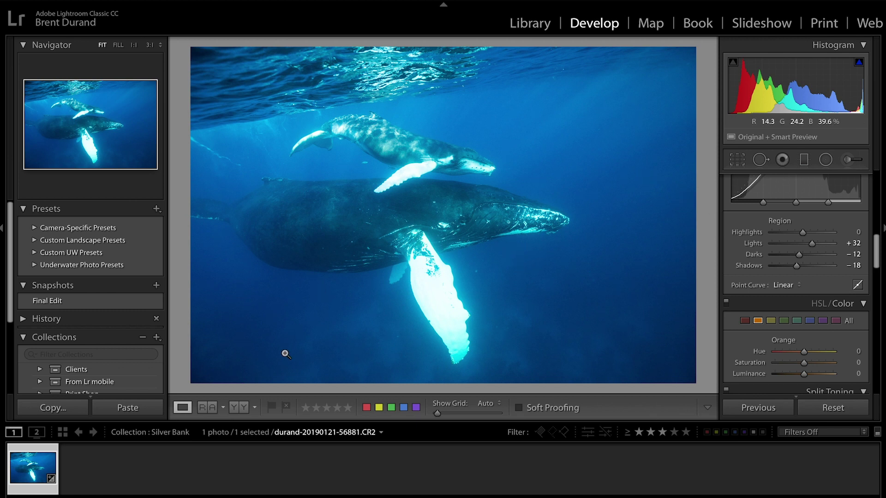
pyautogui.click(242, 413)
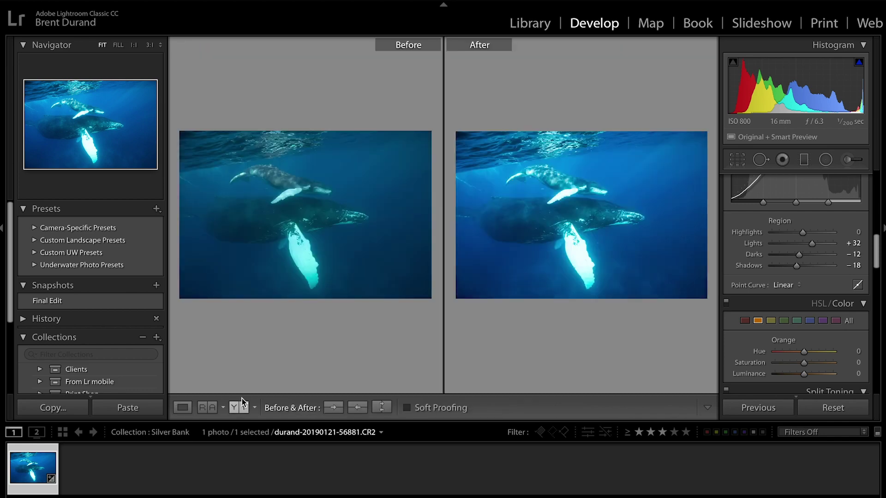
pyautogui.press('Tab')
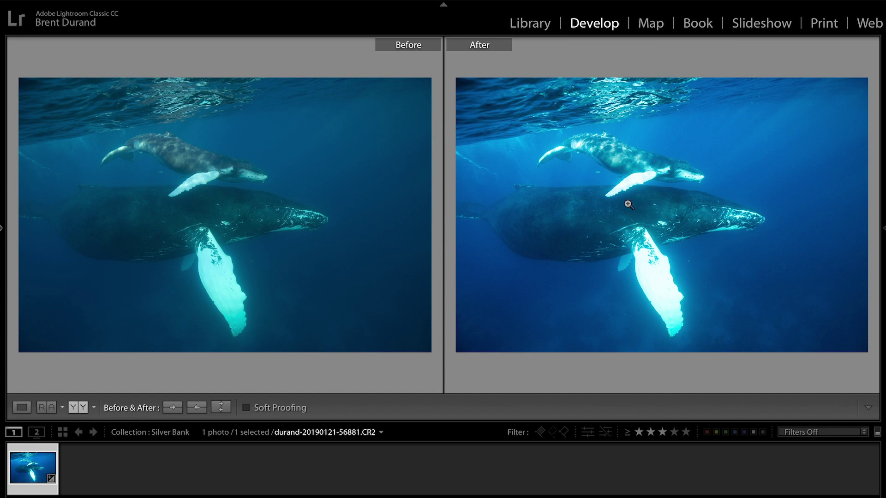
pyautogui.press('Tab')
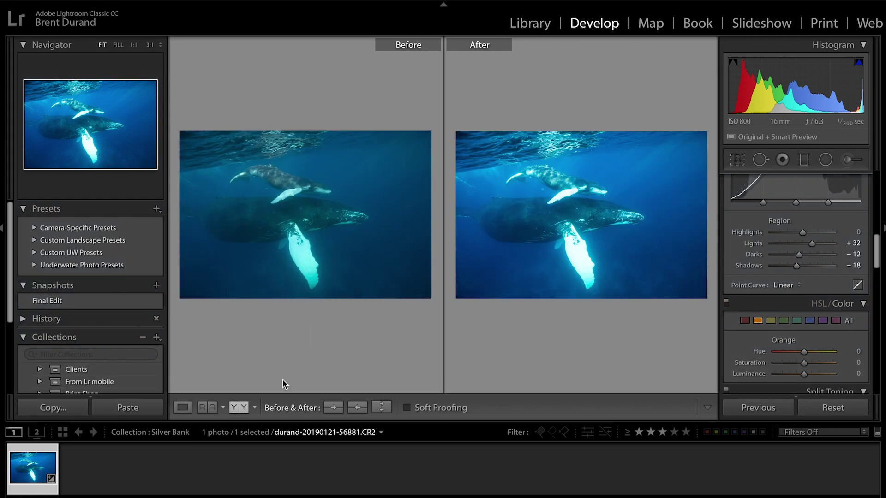
pyautogui.click(182, 408)
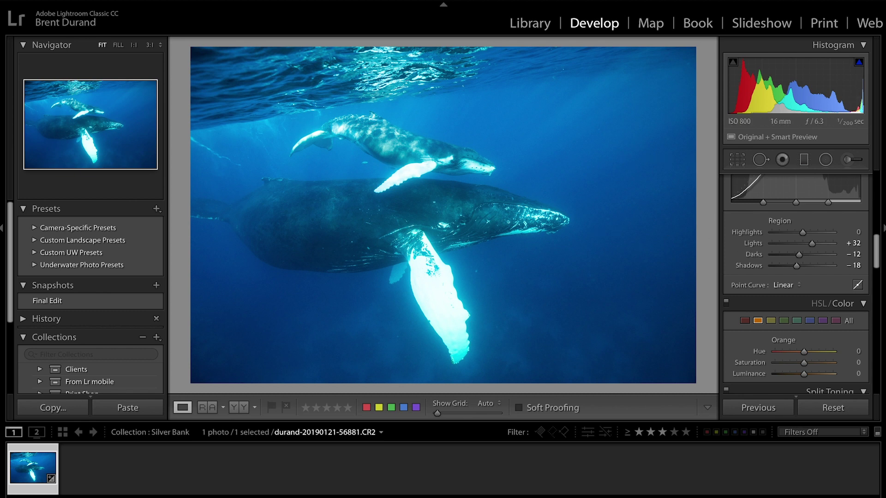
pyautogui.click(858, 61)
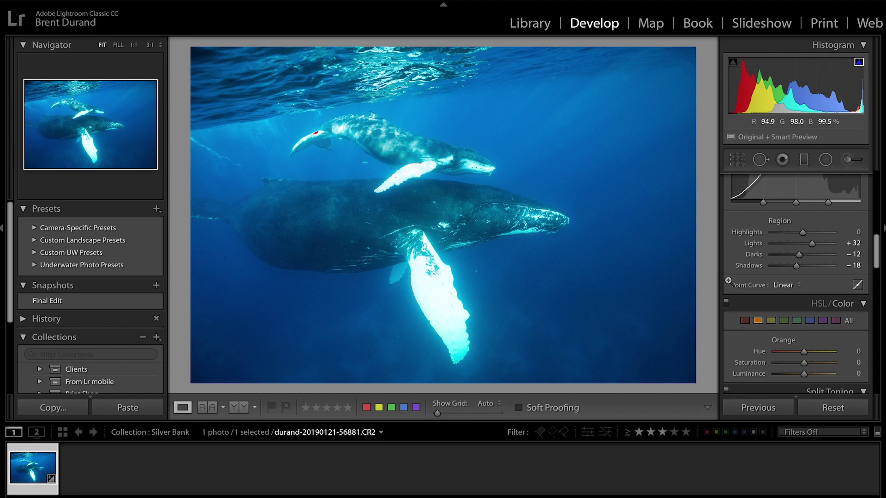
# - Lower the Tone Curve Highlights region to -16
pyautogui.scroll(2, 760, 276)
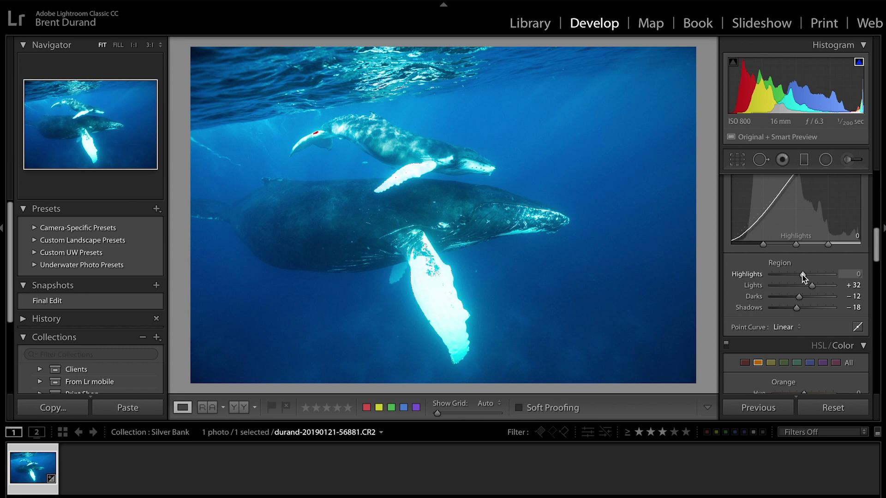
pyautogui.moveTo(798, 274); pyautogui.dragTo(797, 275)
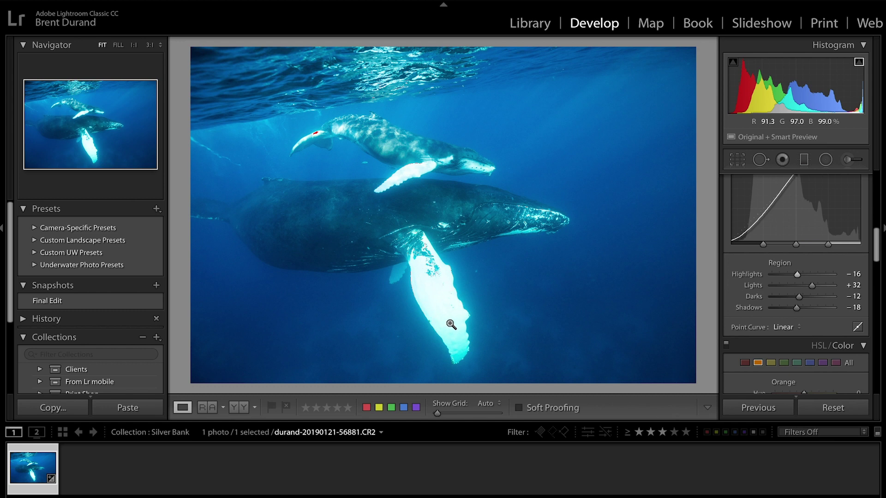
pyautogui.scroll(1, 822, 235)
pyautogui.scroll(5, 822, 236)
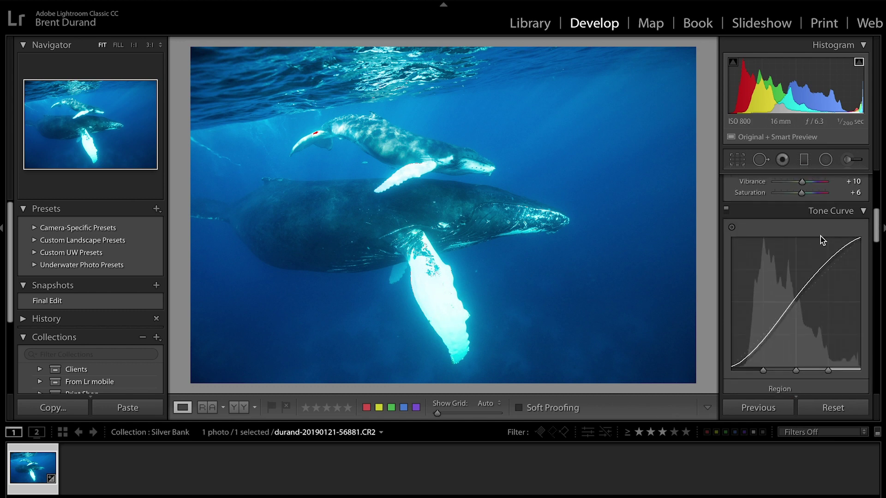
pyautogui.scroll(5, 821, 237)
pyautogui.scroll(3, 819, 244)
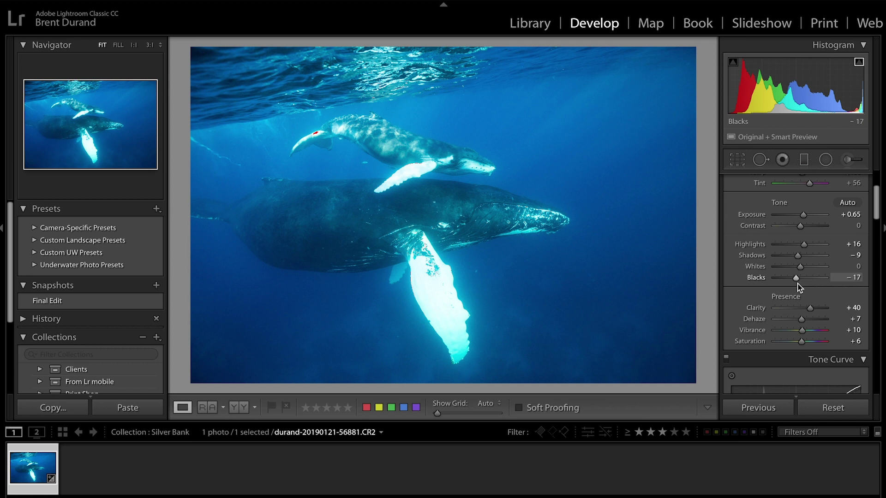
# - Pull the Whites down to -45 in the Basic panel
pyautogui.moveTo(801, 268); pyautogui.dragTo(790, 267)
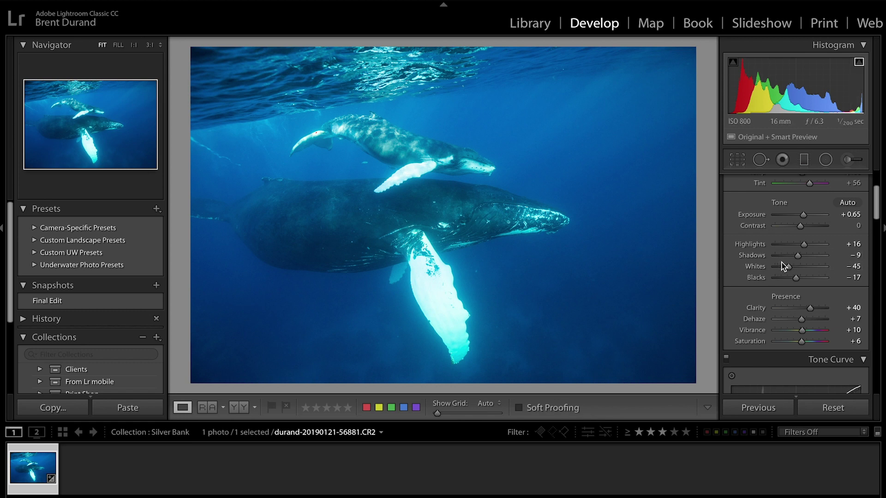
pyautogui.scroll(-3, 774, 296)
pyautogui.scroll(-1, 771, 282)
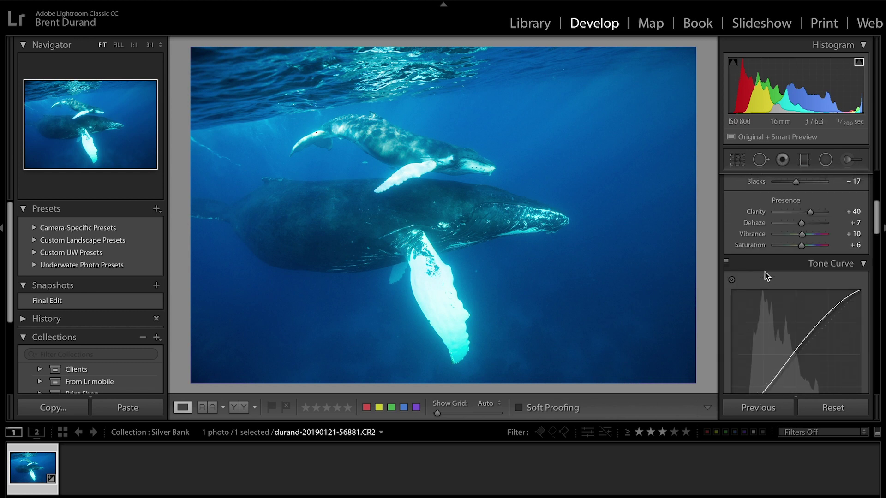
pyautogui.scroll(-2, 765, 273)
pyautogui.scroll(-2, 764, 272)
pyautogui.scroll(-2, 764, 273)
pyautogui.scroll(-2, 764, 274)
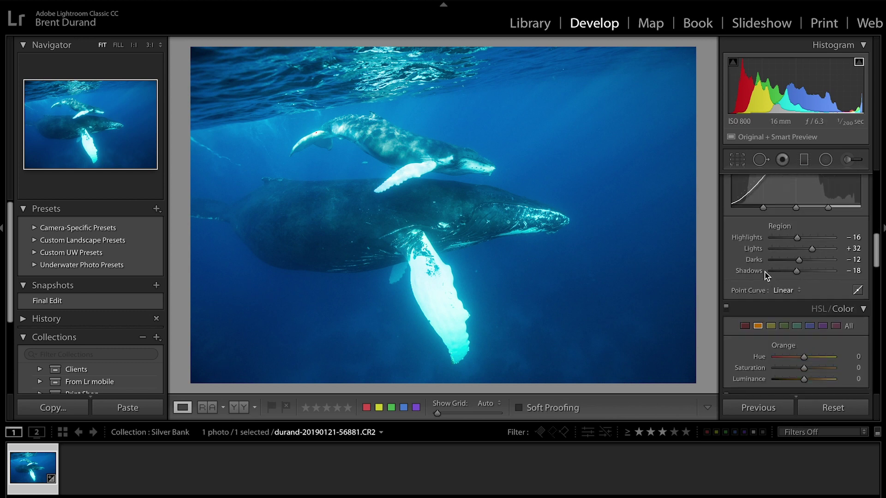
pyautogui.scroll(-2, 765, 275)
pyautogui.scroll(1, 765, 275)
pyautogui.scroll(2, 763, 274)
pyautogui.scroll(2, 763, 274)
pyautogui.scroll(2, 763, 277)
pyautogui.scroll(3, 761, 277)
pyautogui.scroll(1, 761, 278)
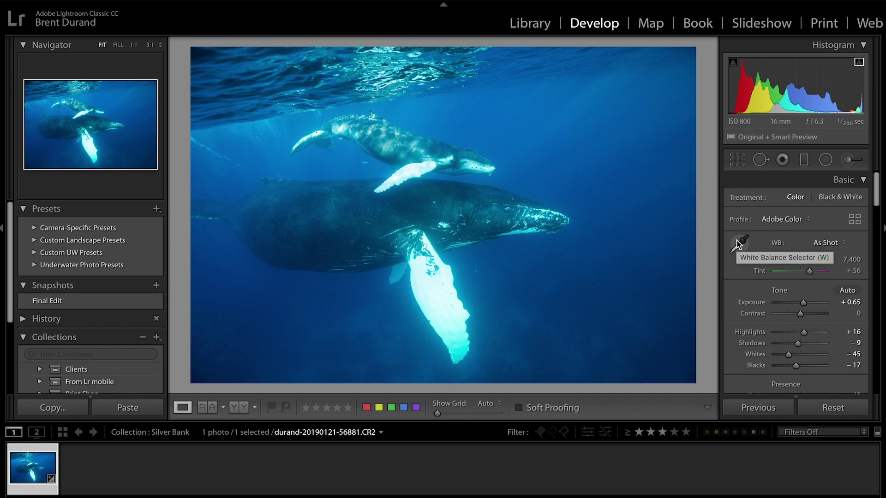
pyautogui.click(739, 243)
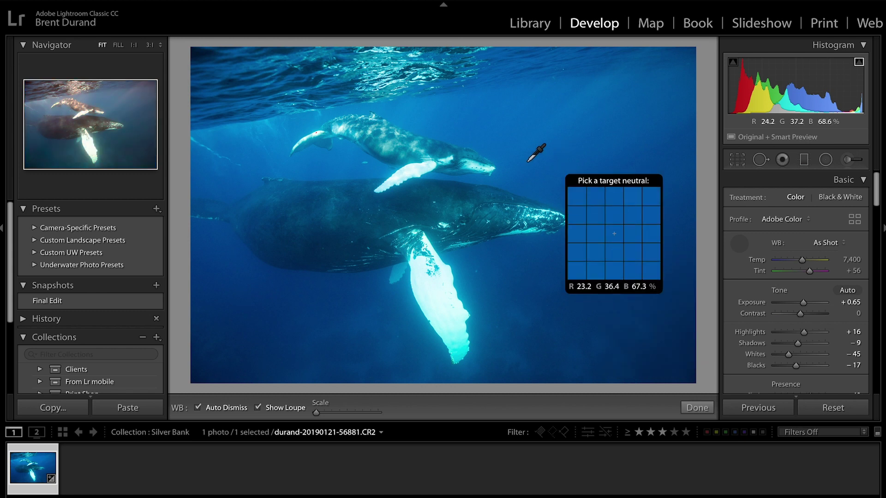
pyautogui.click(403, 179)
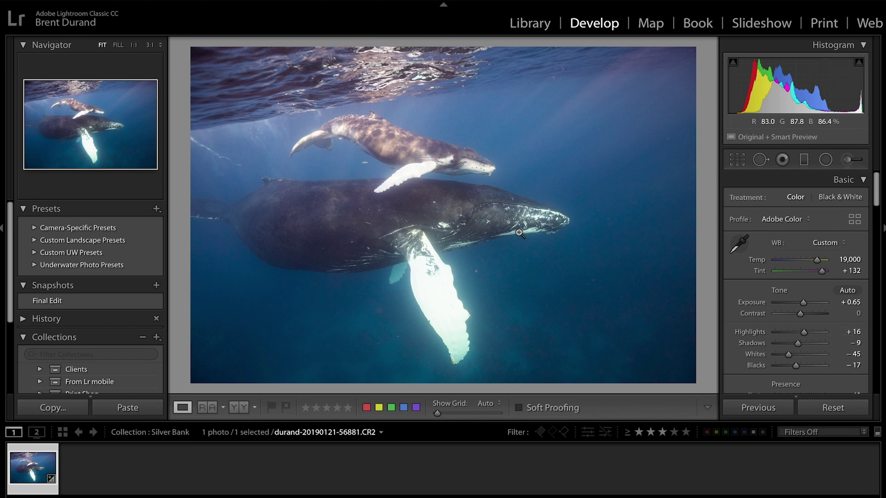
pyautogui.press('\\')
pyautogui.press('\\')
pyautogui.press('\\')
pyautogui.press('\\')
pyautogui.press('\\')
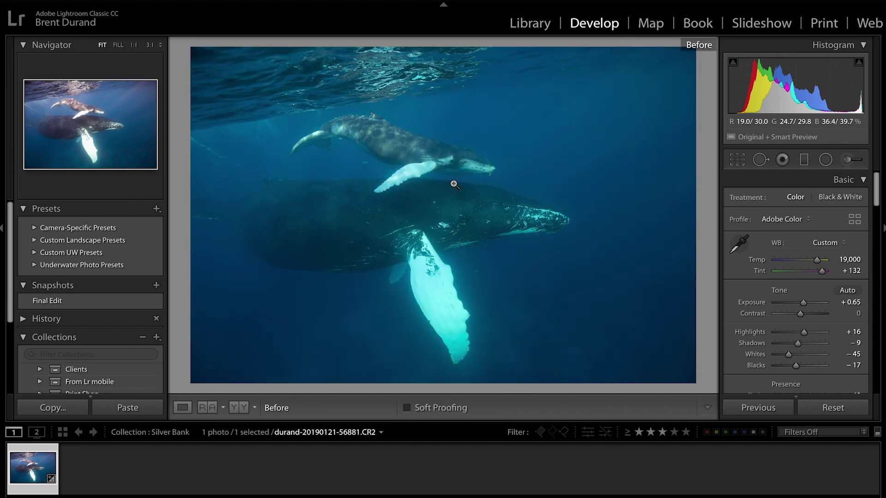
pyautogui.press('\\')
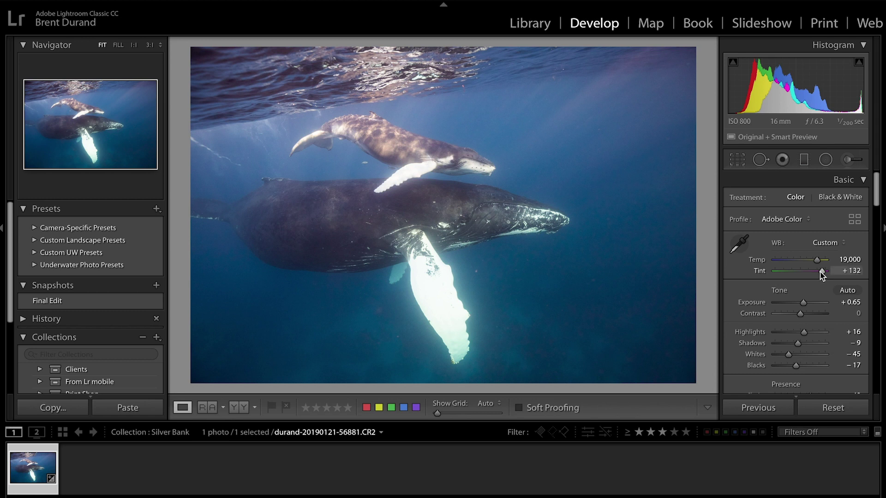
pyautogui.moveTo(821, 272); pyautogui.dragTo(814, 273)
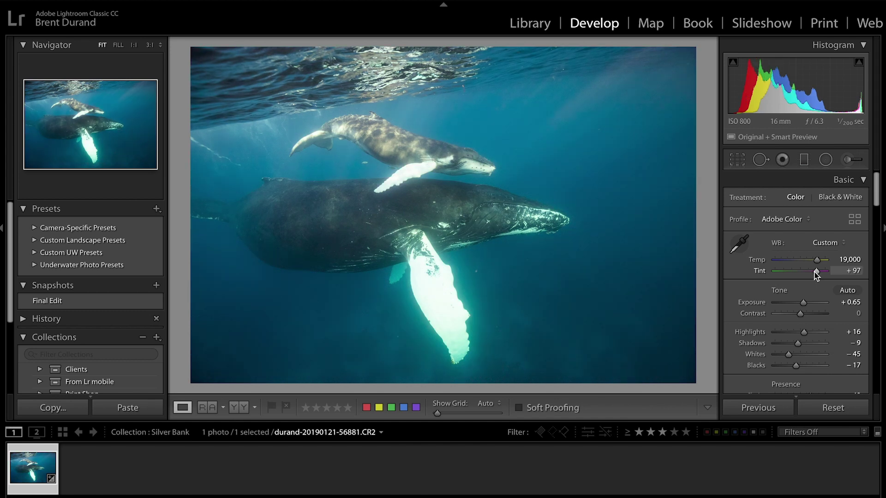
# - Set Tint to +115 and Temp to 16,777, then flip Before/After with backslash
pyautogui.moveTo(815, 272); pyautogui.dragTo(818, 274)
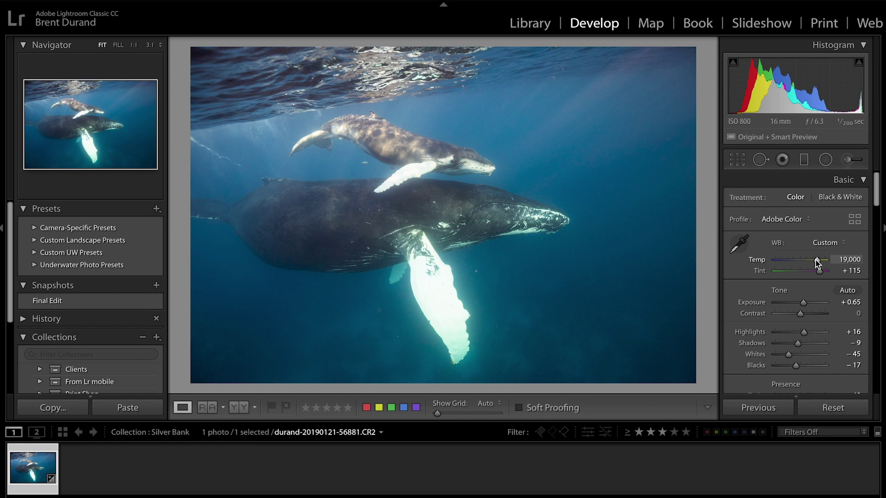
pyautogui.moveTo(816, 260); pyautogui.dragTo(814, 260)
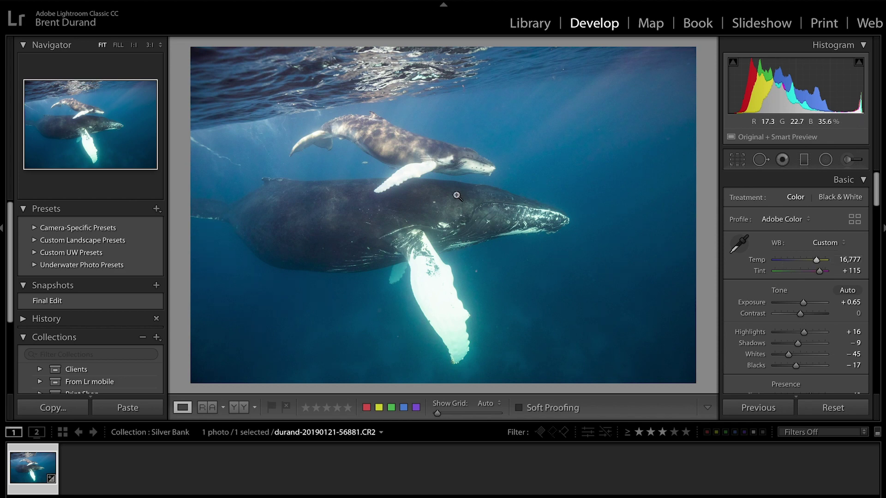
pyautogui.press('\\')
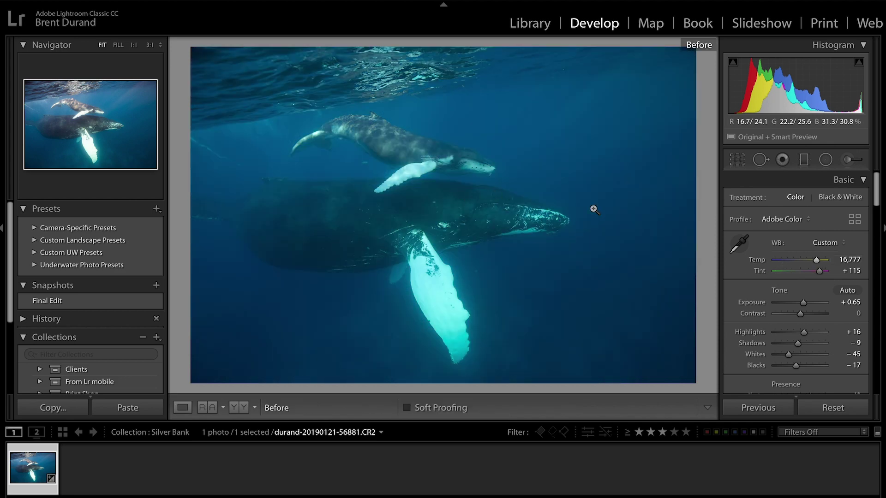
pyautogui.press('\\')
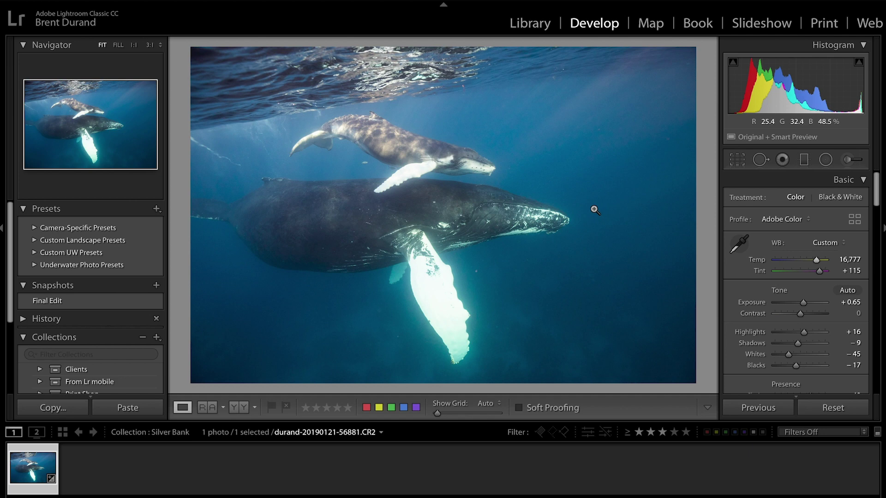
pyautogui.press('\\')
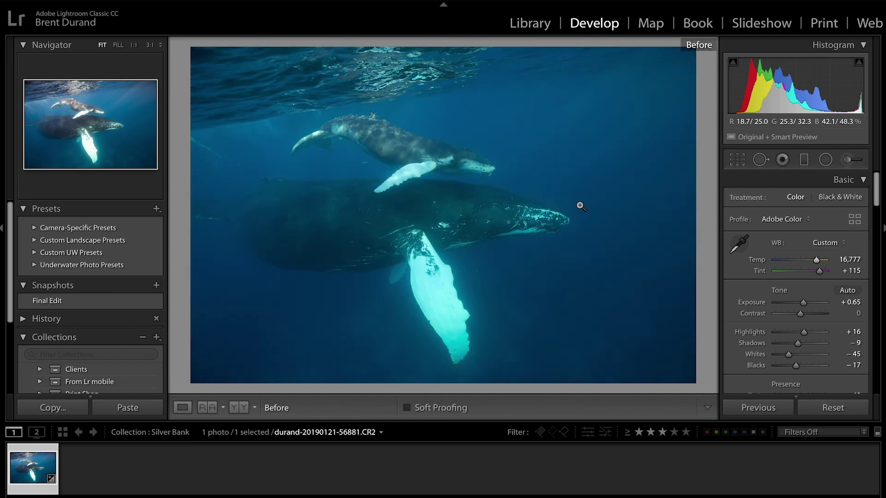
pyautogui.press('\\')
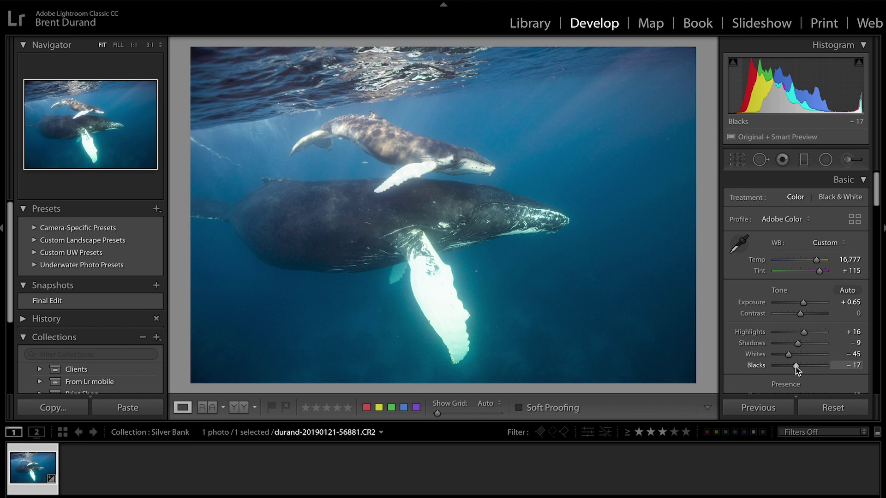
# - Deepen Blacks to -30 and lift the Tone Curve Darks region to -1
pyautogui.moveTo(796, 366); pyautogui.dragTo(794, 367)
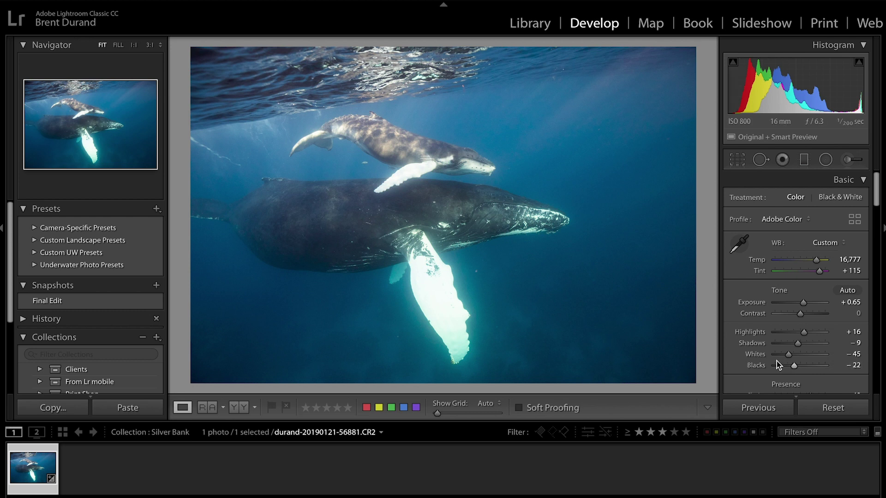
pyautogui.moveTo(792, 367); pyautogui.dragTo(788, 367)
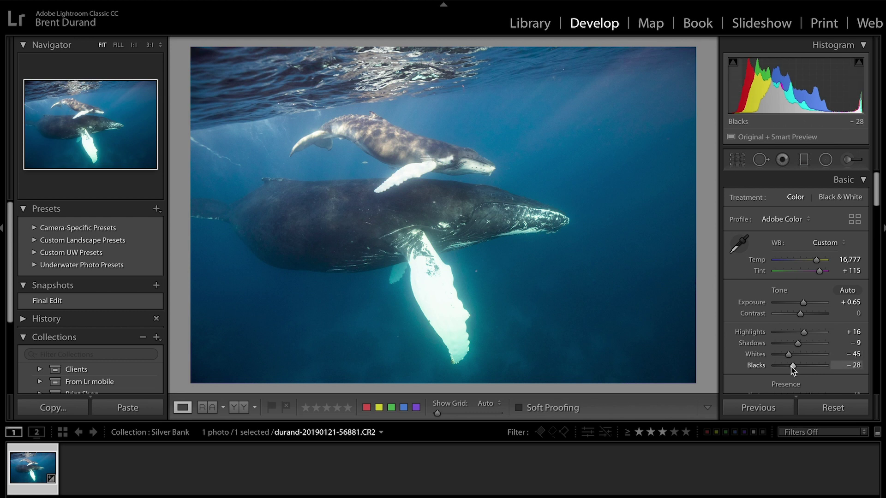
pyautogui.scroll(-5, 787, 362)
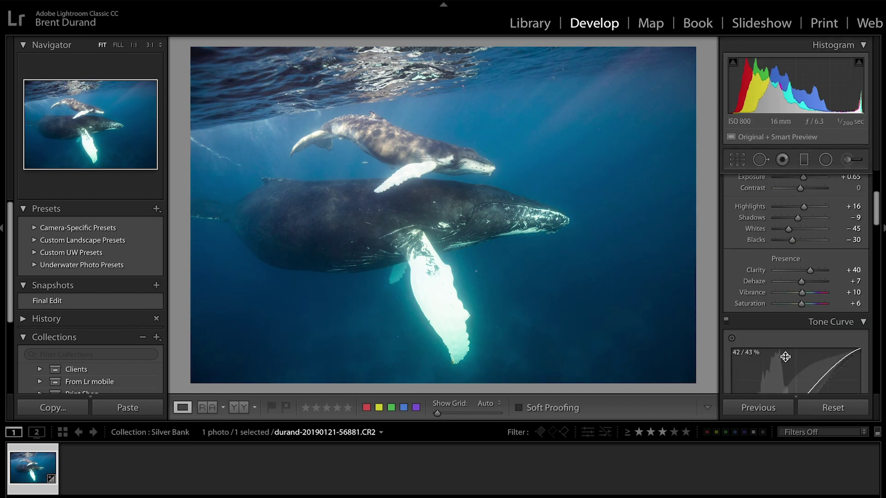
pyautogui.scroll(-3, 787, 362)
pyautogui.scroll(-1, 787, 361)
pyautogui.scroll(-1, 788, 361)
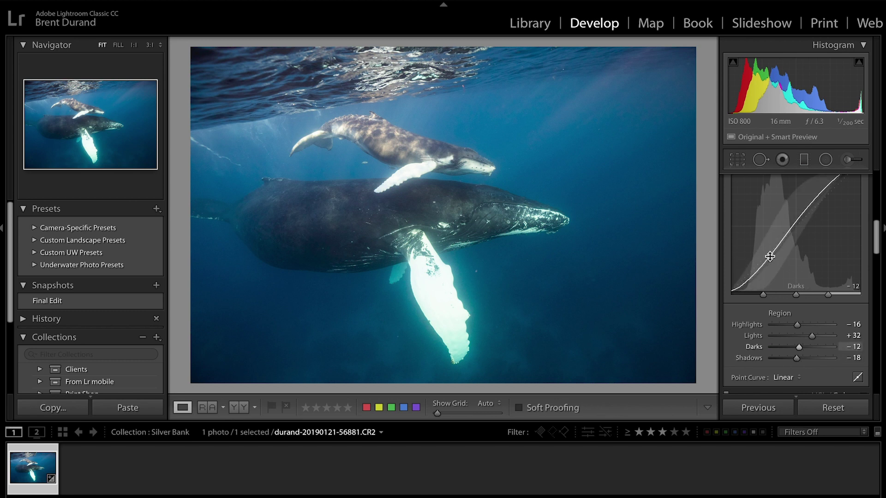
pyautogui.moveTo(770, 258); pyautogui.dragTo(769, 252)
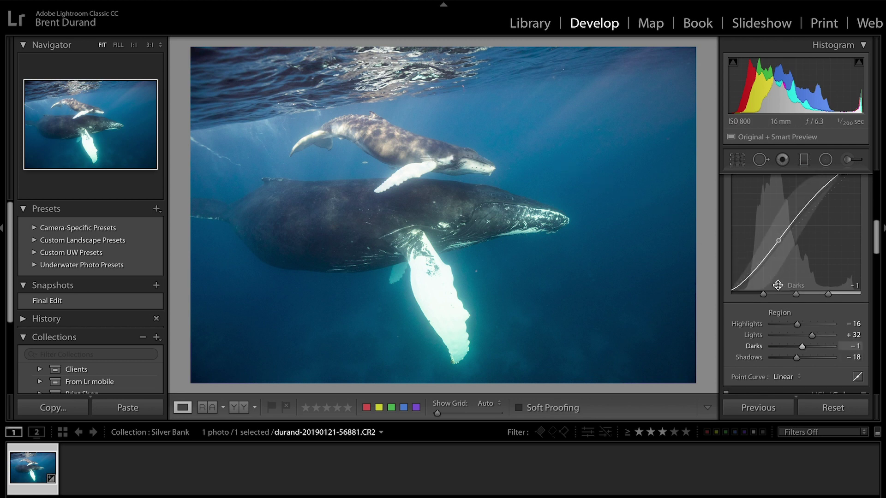
# - Show the HSL Luminance sliders and try Blue before resetting it to 0
pyautogui.scroll(-4, 775, 280)
pyautogui.scroll(-2, 775, 280)
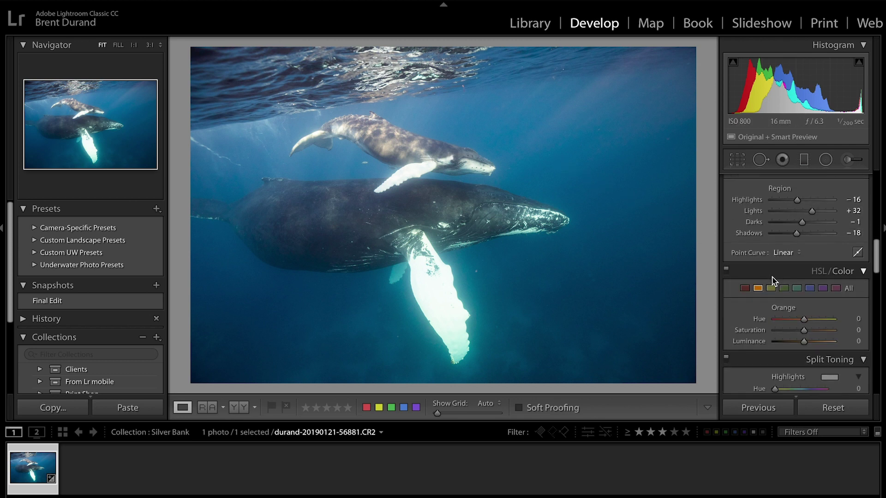
pyautogui.click(817, 272)
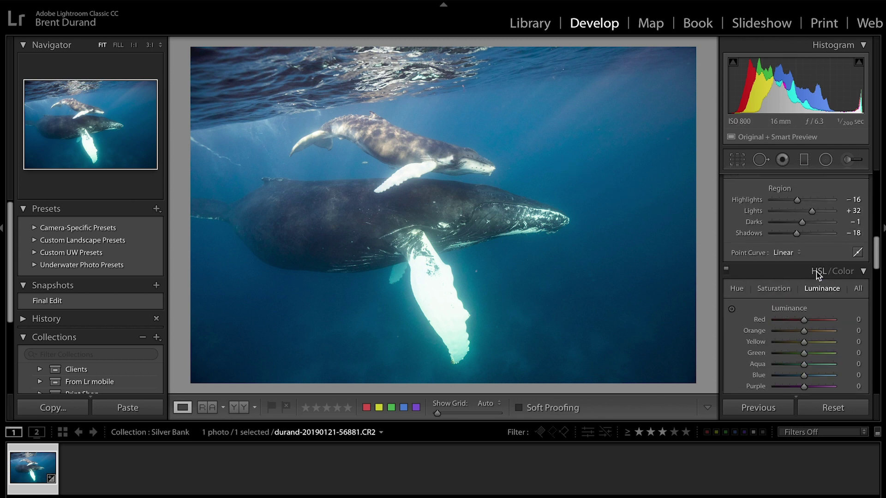
pyautogui.scroll(-3, 798, 286)
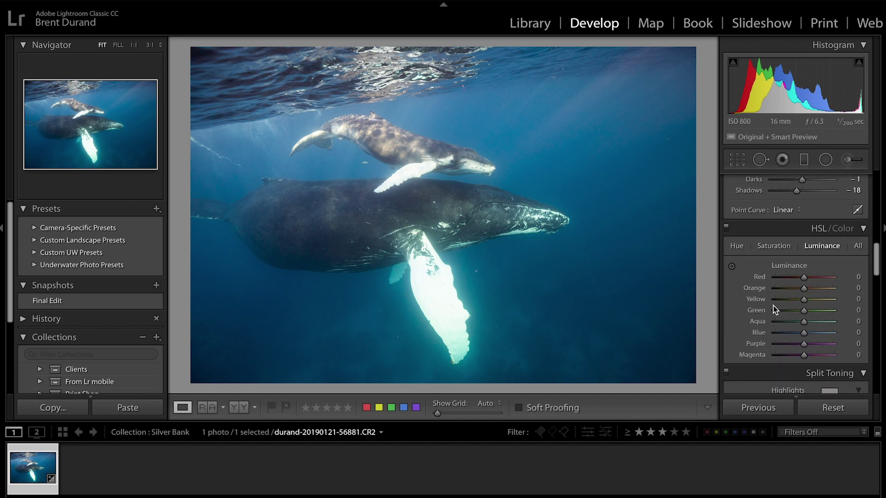
pyautogui.moveTo(804, 333)
pyautogui.mouseDown()
pyautogui.moveTo(793, 333)
pyautogui.moveTo(820, 333)
pyautogui.mouseUp()
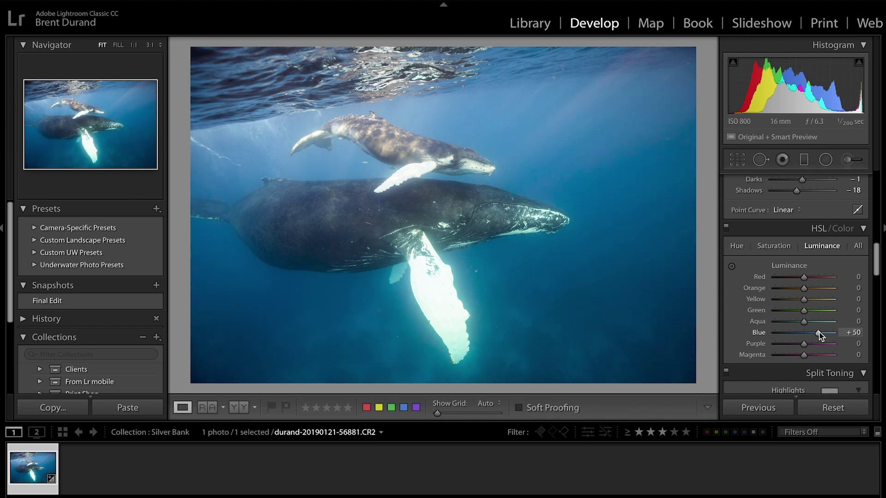
pyautogui.moveTo(820, 333); pyautogui.dragTo(817, 333)
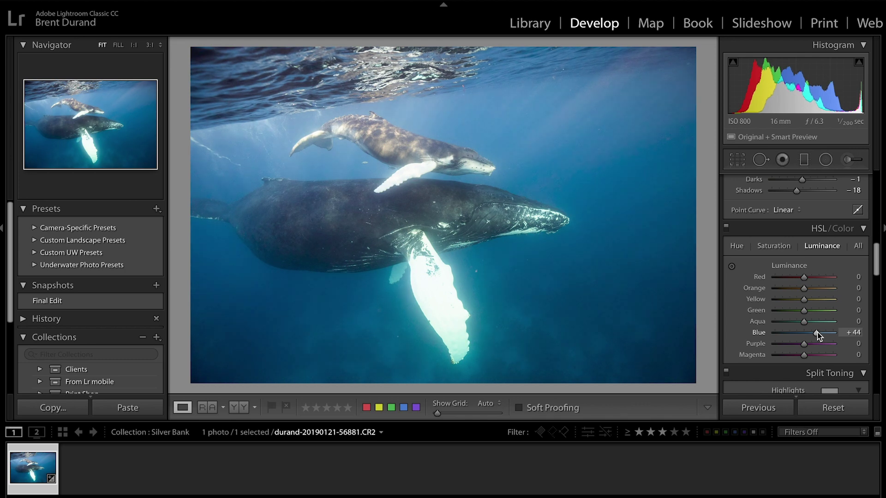
pyautogui.doubleClick(817, 333)
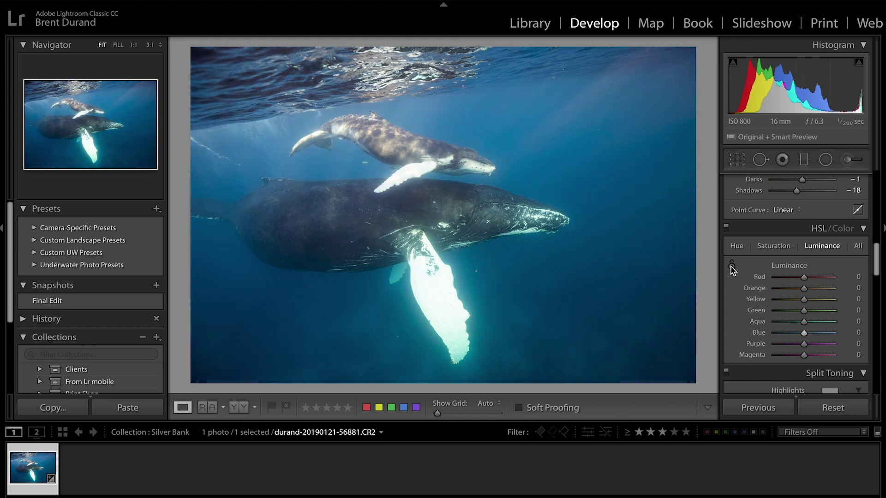
# - Drag up on the water with the targeted tool to set Blue +36, Aqua +2
pyautogui.click(732, 266)
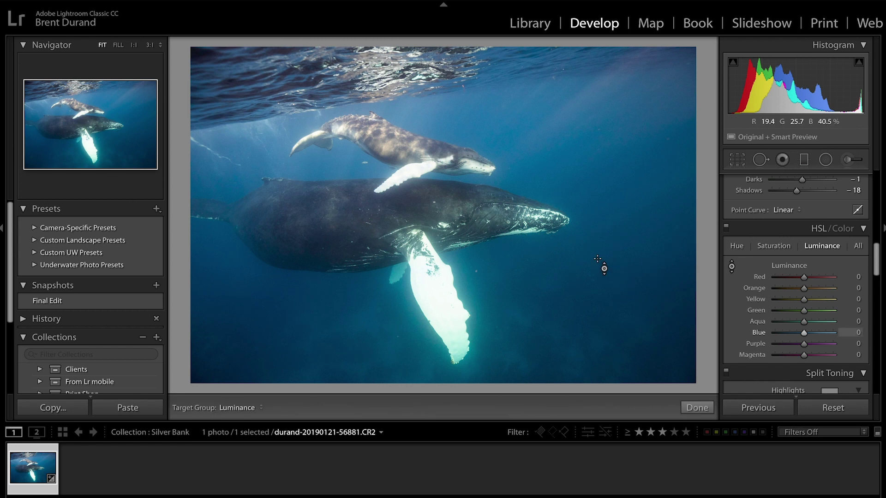
pyautogui.moveTo(598, 259); pyautogui.dragTo(598, 226)
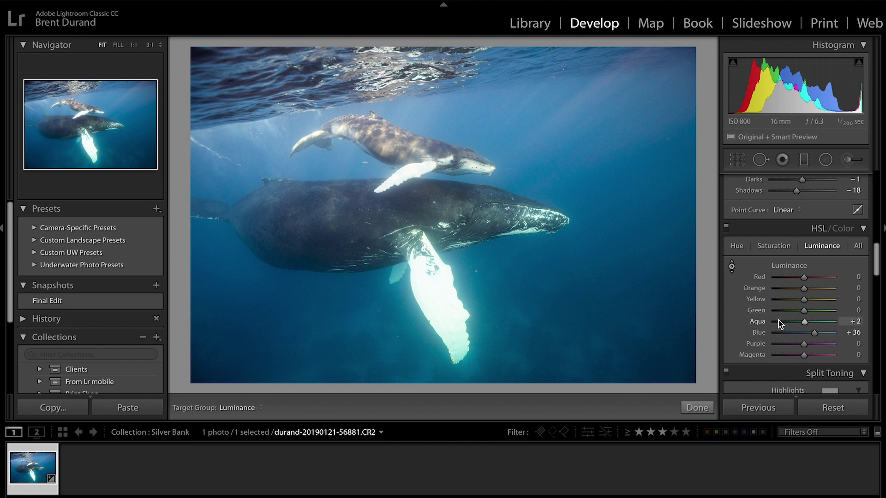
pyautogui.click(732, 266)
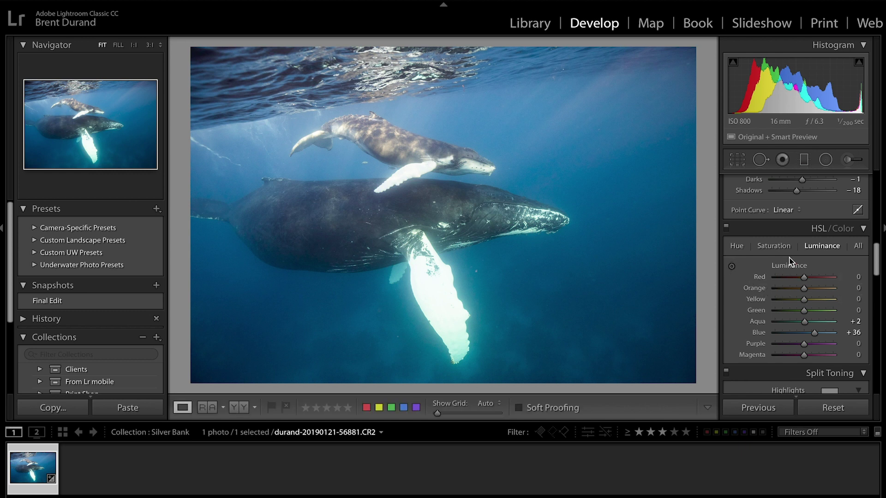
pyautogui.click(780, 246)
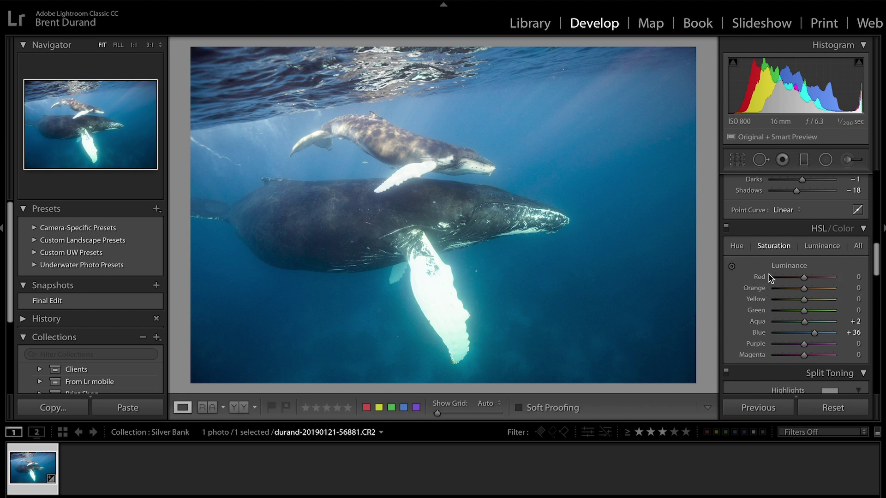
pyautogui.click(730, 267)
pyautogui.moveTo(654, 253); pyautogui.dragTo(655, 268)
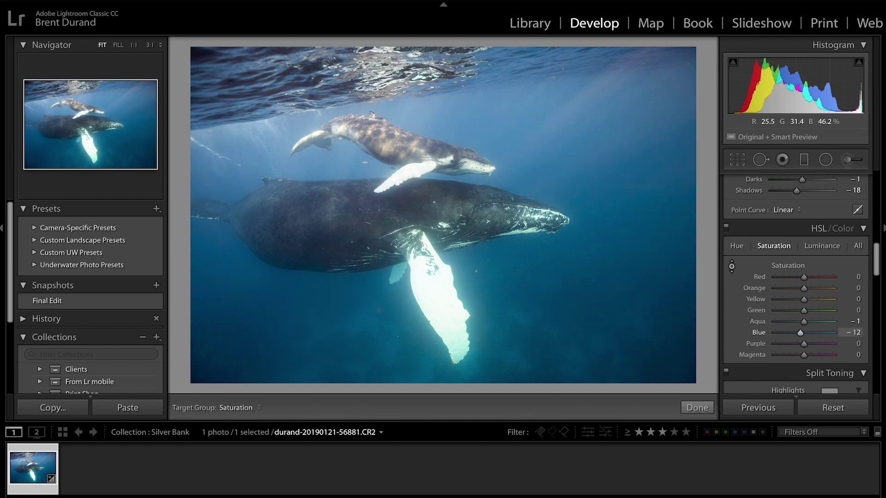
pyautogui.moveTo(654, 268); pyautogui.dragTo(642, 251)
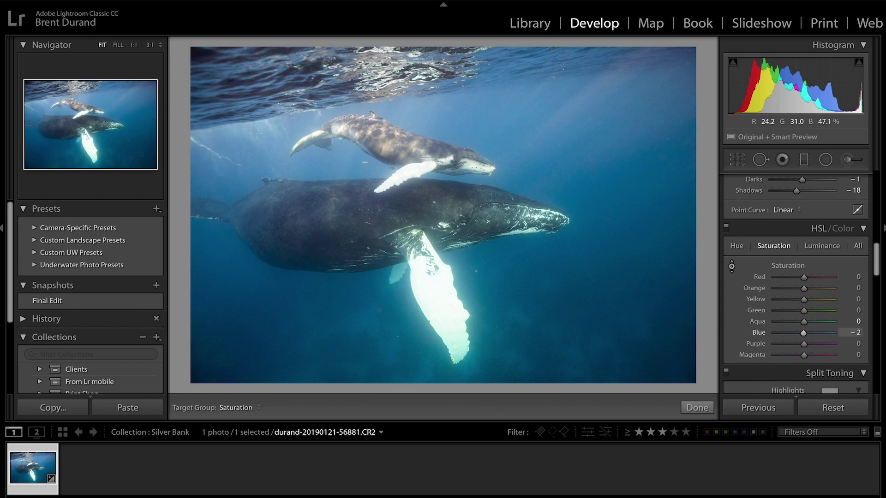
pyautogui.moveTo(805, 334); pyautogui.dragTo(806, 334)
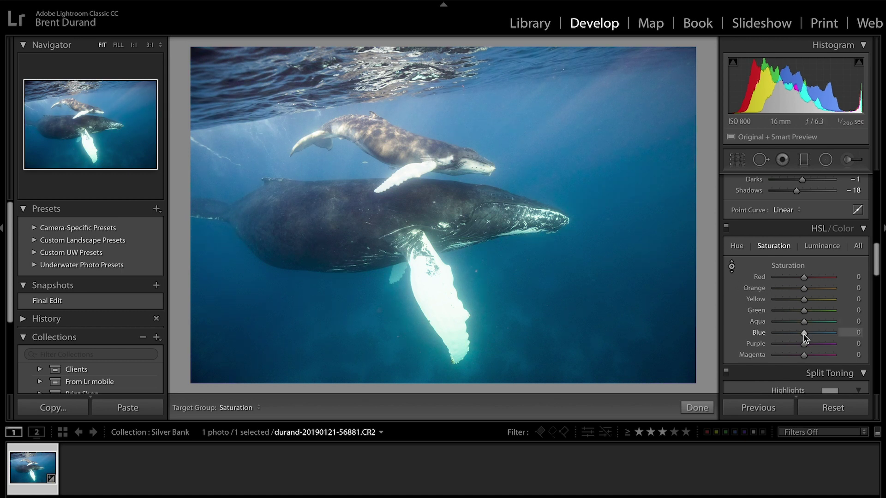
pyautogui.click(732, 268)
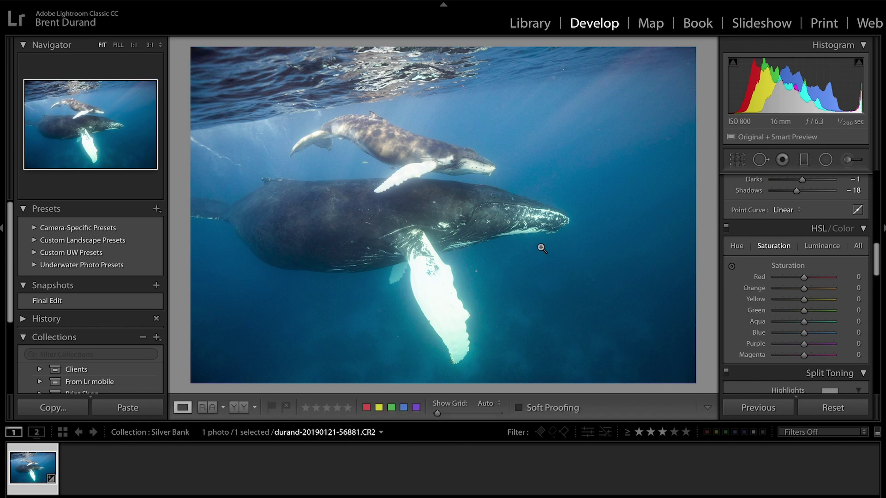
pyautogui.press('\\')
pyautogui.press('\\')
# - Zoom to 100% on the water beside the whale's pectoral fin to inspect a backscatter speck
pyautogui.scroll(5, 805, 228)
pyautogui.scroll(5, 798, 241)
pyautogui.scroll(2, 799, 241)
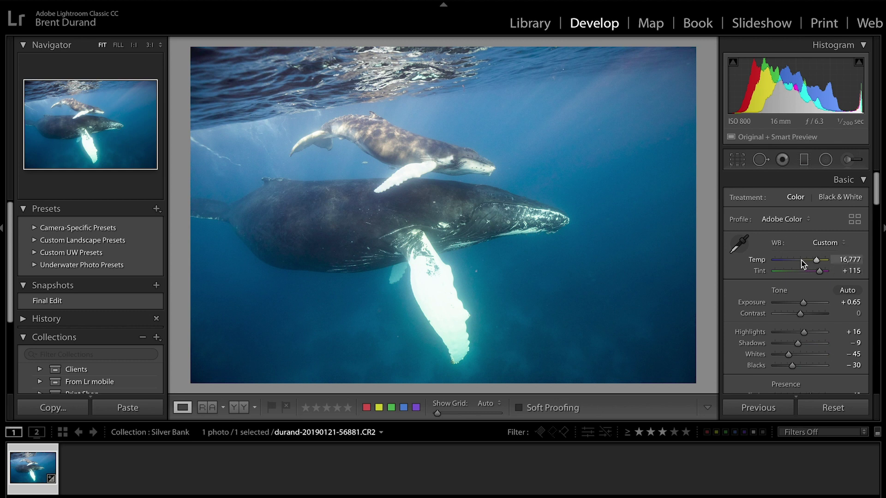
pyautogui.click(475, 272)
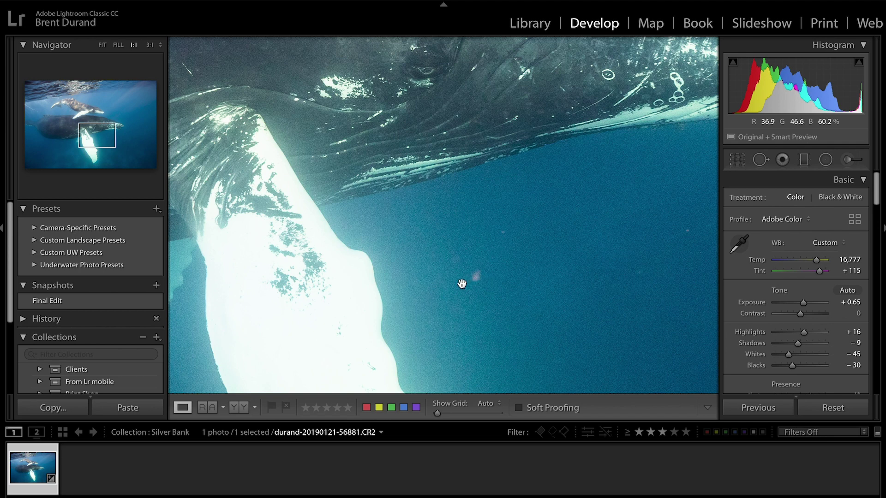
pyautogui.click(759, 159)
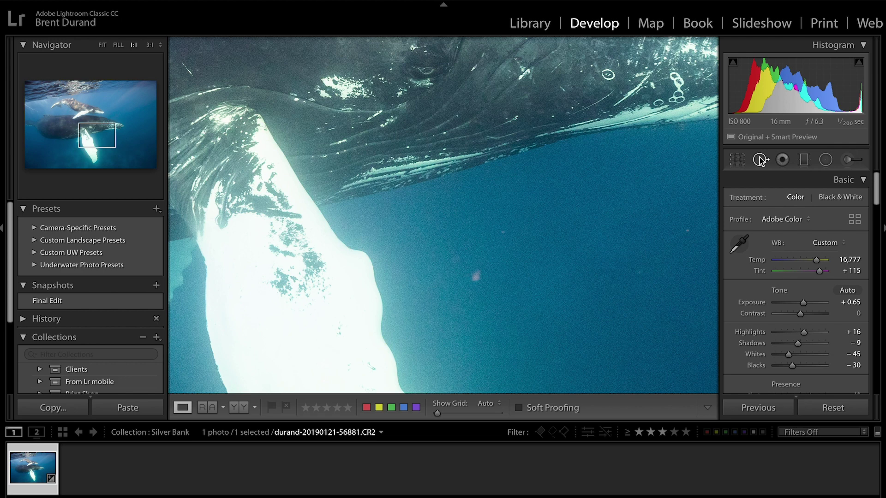
# - Heal the pink speck beside the fin with Spot Removal in Heal mode, then show the whole photo
pyautogui.scroll(-1, 503, 247)
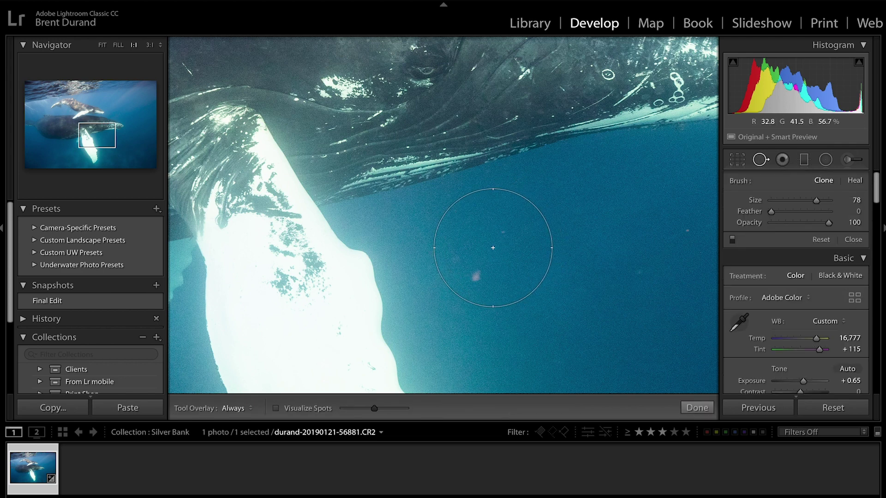
pyautogui.scroll(-10, 480, 274)
pyautogui.scroll(-4, 479, 275)
pyautogui.scroll(-10, 478, 275)
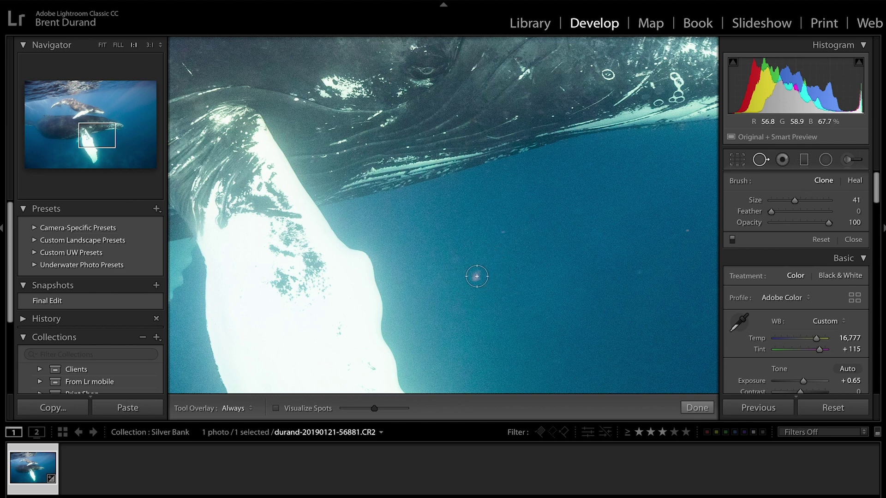
pyautogui.click(856, 181)
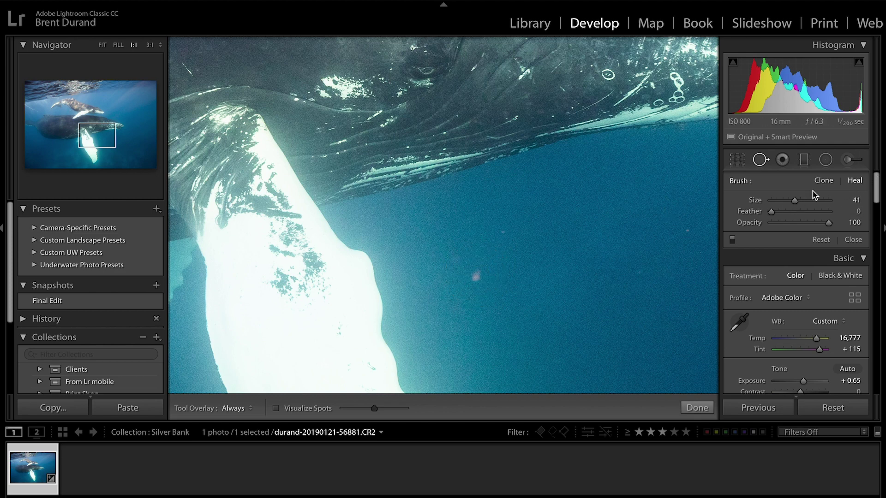
pyautogui.click(478, 275)
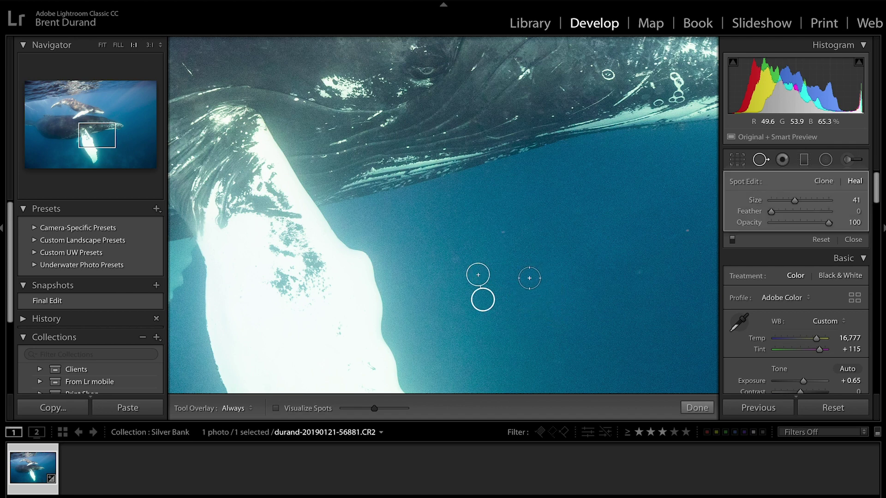
pyautogui.click(697, 409)
pyautogui.click(443, 279)
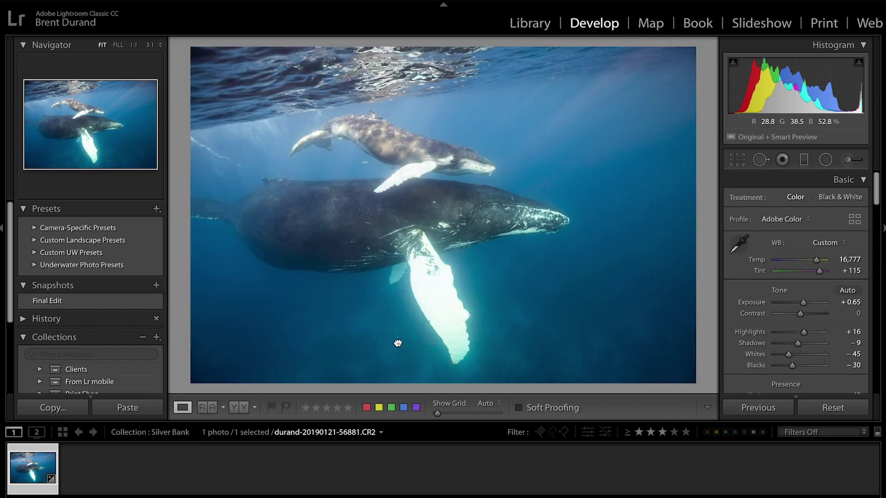
# - Zoom in near the fin's tip, heal another speck left of the fin, and return to full view
pyautogui.click(399, 343)
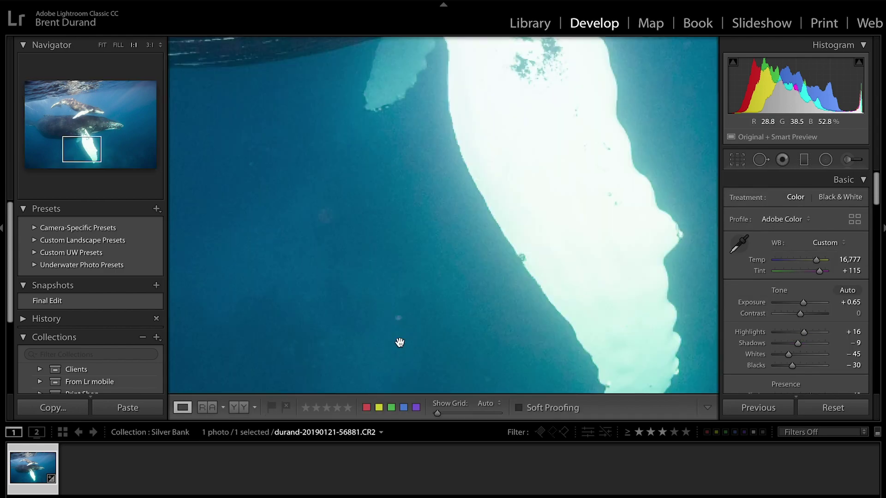
pyautogui.click(759, 160)
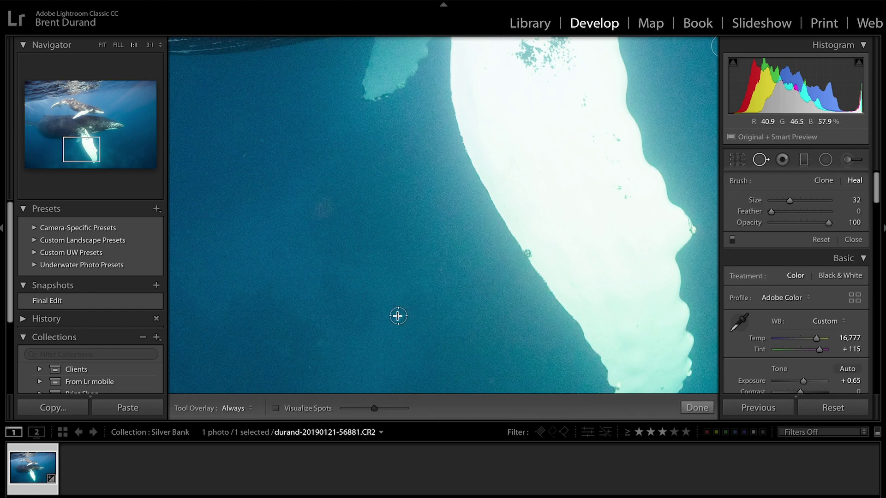
pyautogui.click(398, 317)
pyautogui.click(696, 408)
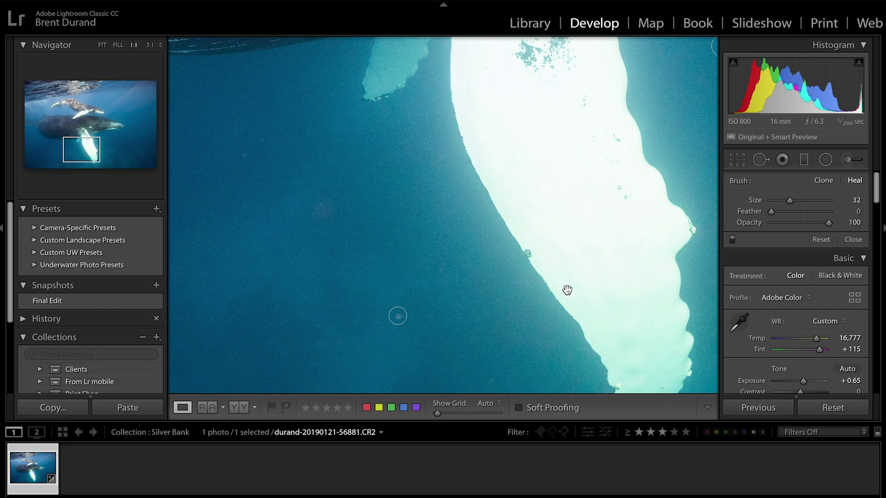
pyautogui.click(527, 242)
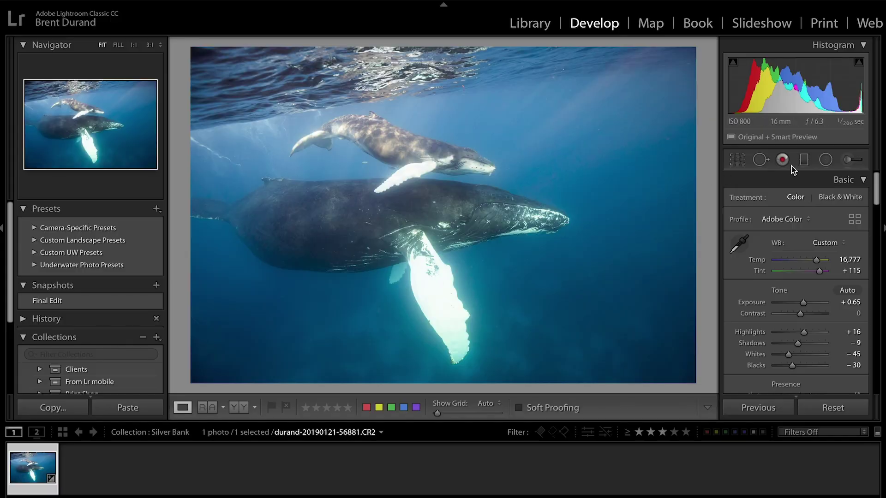
# - Paint an enlarged Adjustment Brush mask over the upper-right water with the mask overlay shown
pyautogui.press('k')
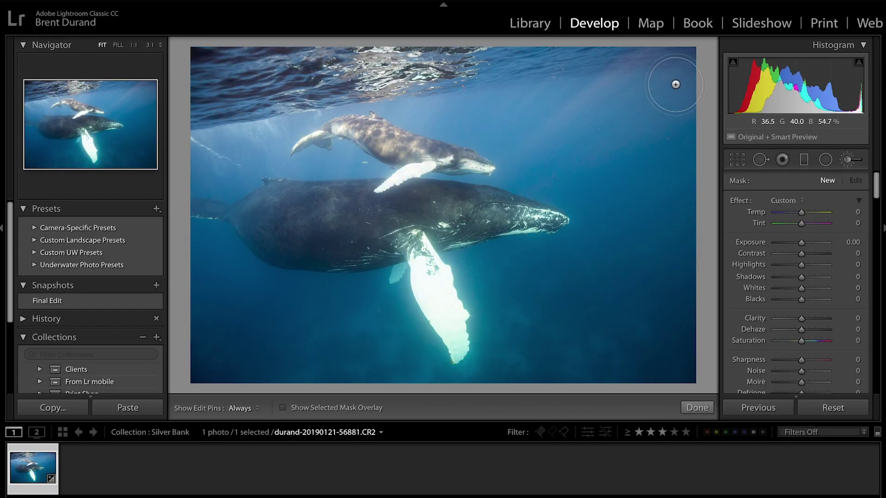
pyautogui.press(']')
pyautogui.press('h')
pyautogui.press('h')
pyautogui.click(283, 408)
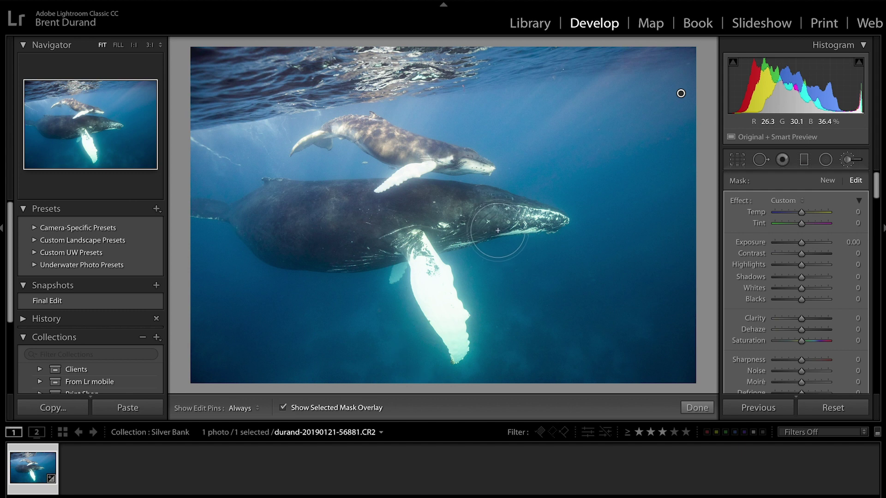
pyautogui.press('h')
pyautogui.press('h')
pyautogui.moveTo(605, 138); pyautogui.dragTo(645, 106)
pyautogui.press('h')
pyautogui.press('h')
pyautogui.press('h')
pyautogui.press('h')
pyautogui.press('h')
pyautogui.press('h')
pyautogui.press('h')
pyautogui.press('h')
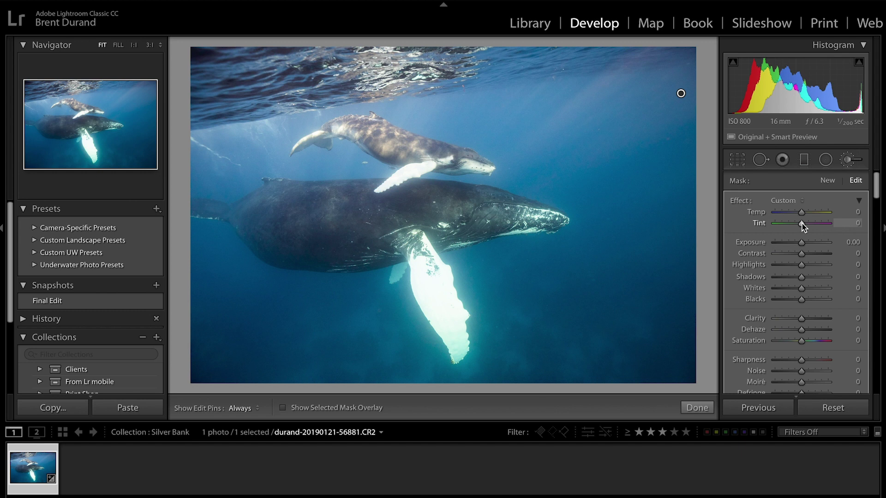
# - Shift the brushed water to Temp −45 and Tint −32, preview it without pins, and close the brush
pyautogui.moveTo(802, 224); pyautogui.dragTo(793, 223)
pyautogui.press('h')
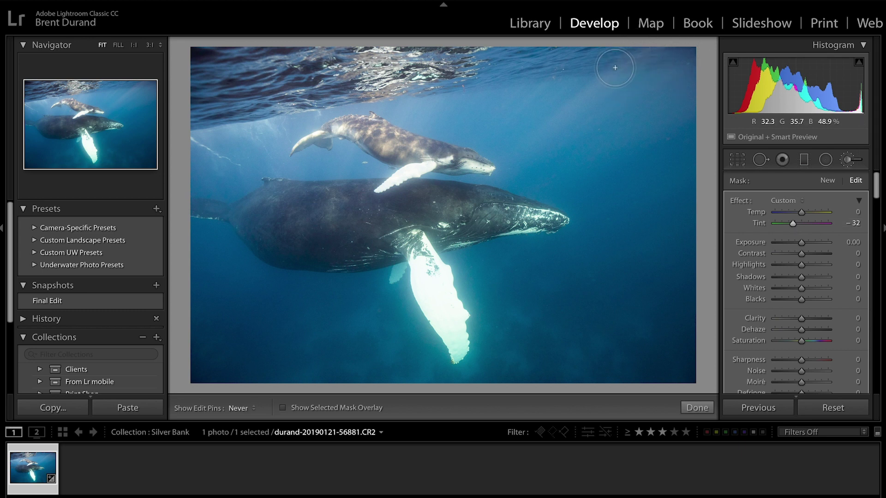
pyautogui.press('h')
pyautogui.press('h')
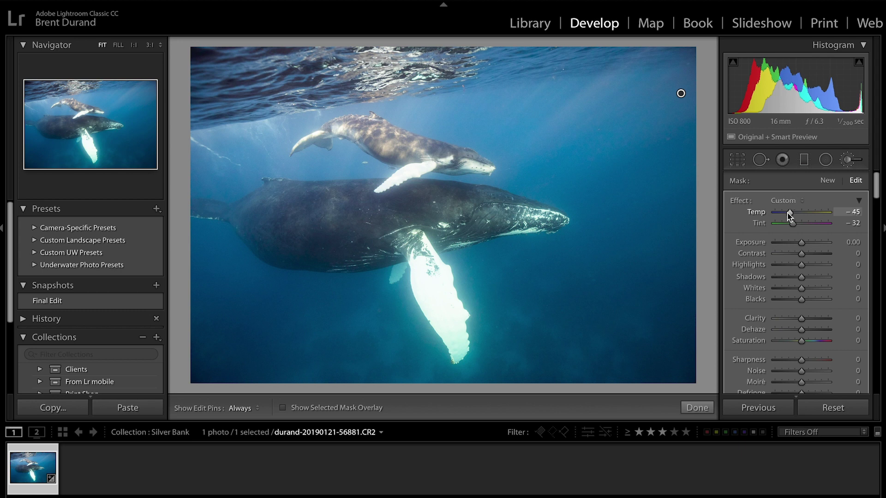
pyautogui.press('h')
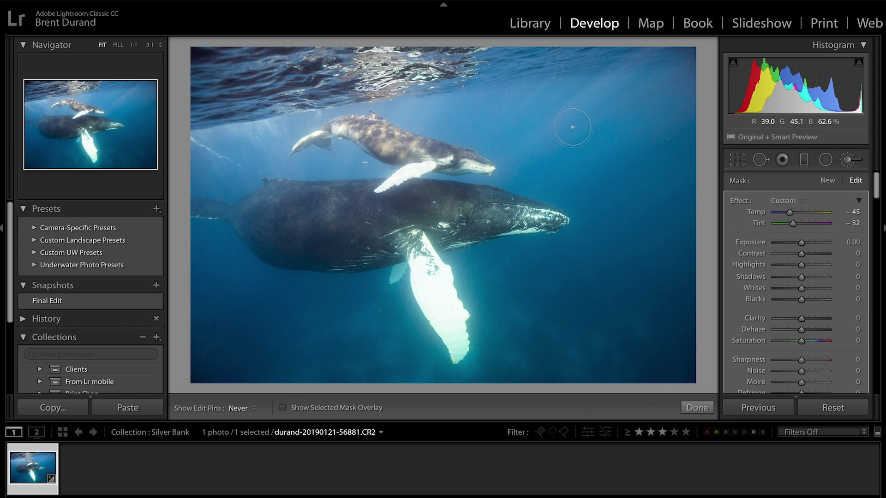
pyautogui.press('h')
pyautogui.press('h')
pyautogui.press('h')
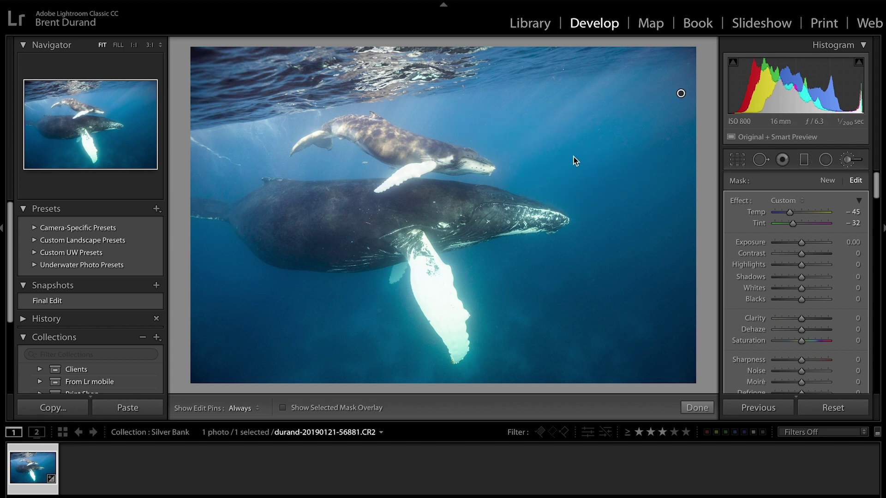
pyautogui.press('k')
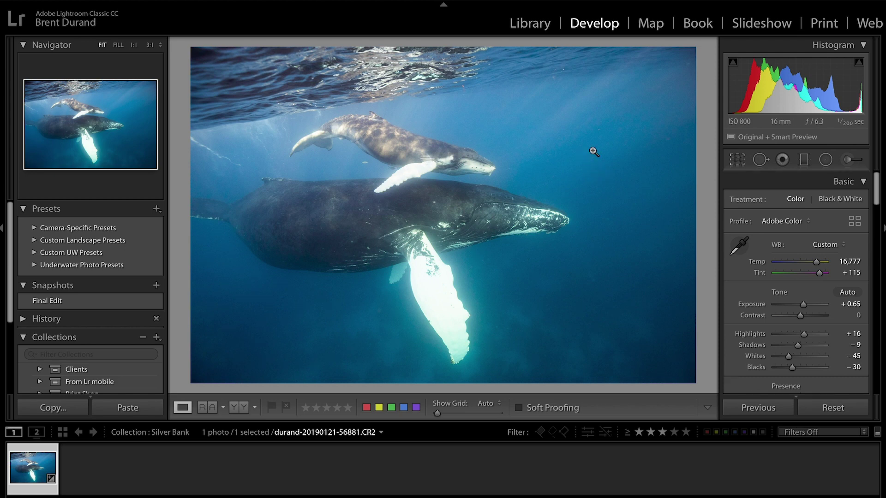
pyautogui.press('\\')
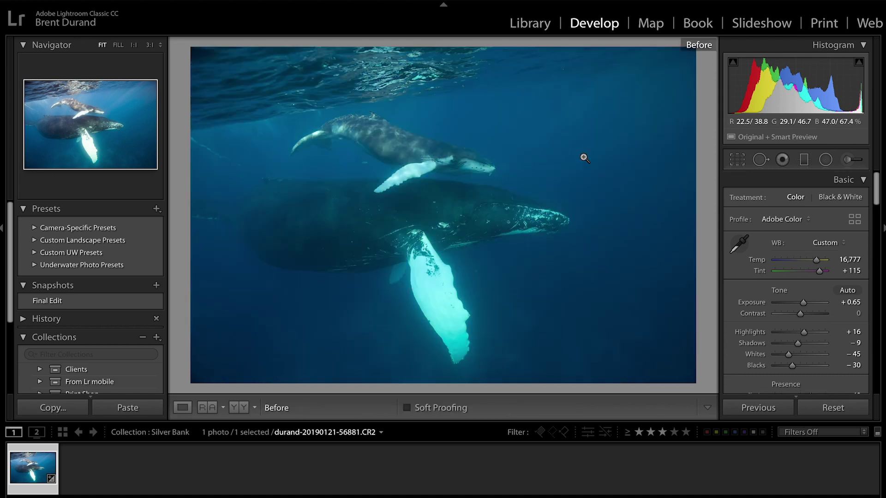
pyautogui.press('\\')
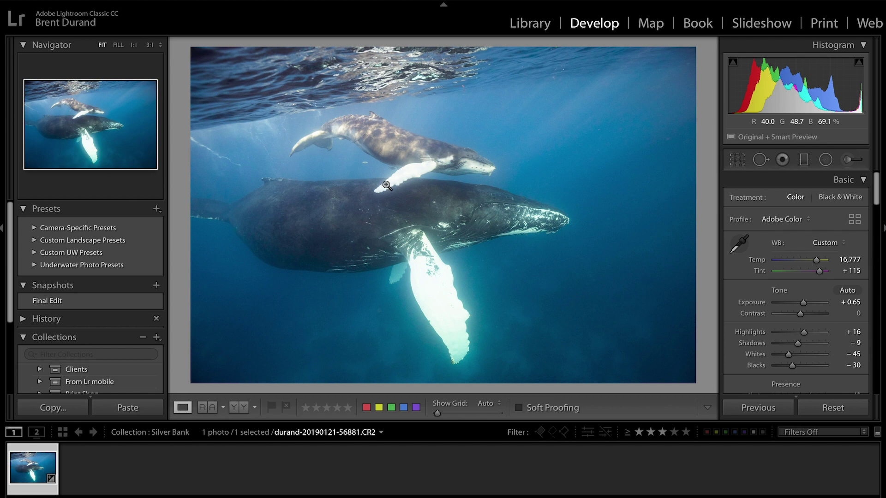
pyautogui.click(252, 401)
pyautogui.click(354, 325)
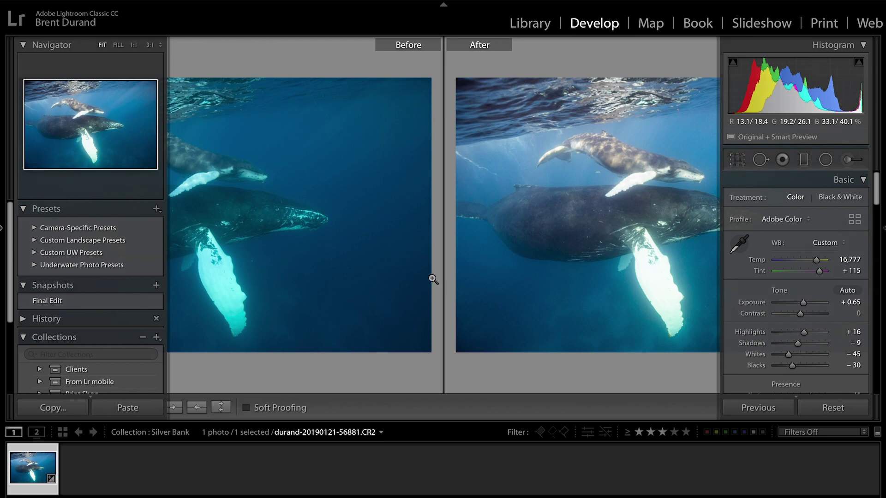
pyautogui.press('Tab')
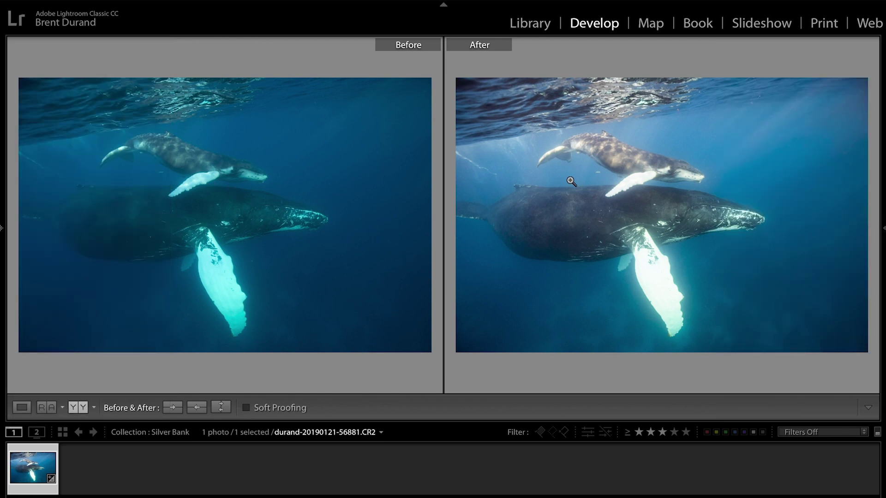
pyautogui.press('Tab')
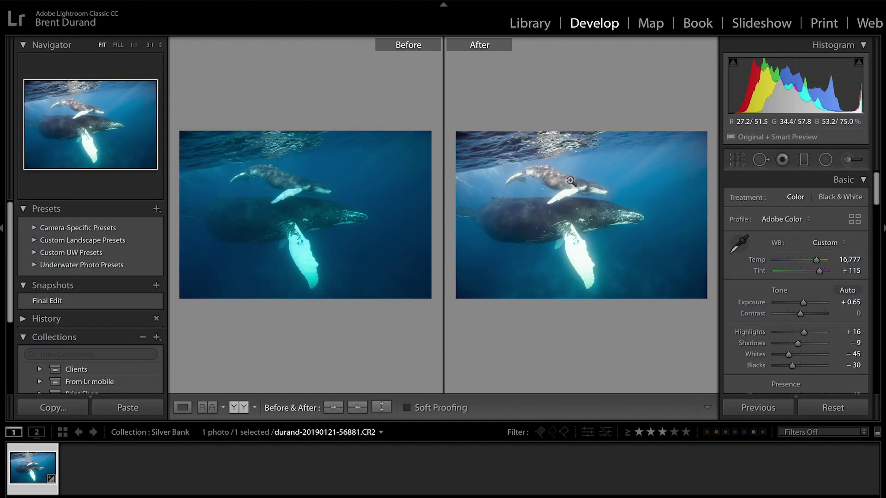
pyautogui.click(182, 407)
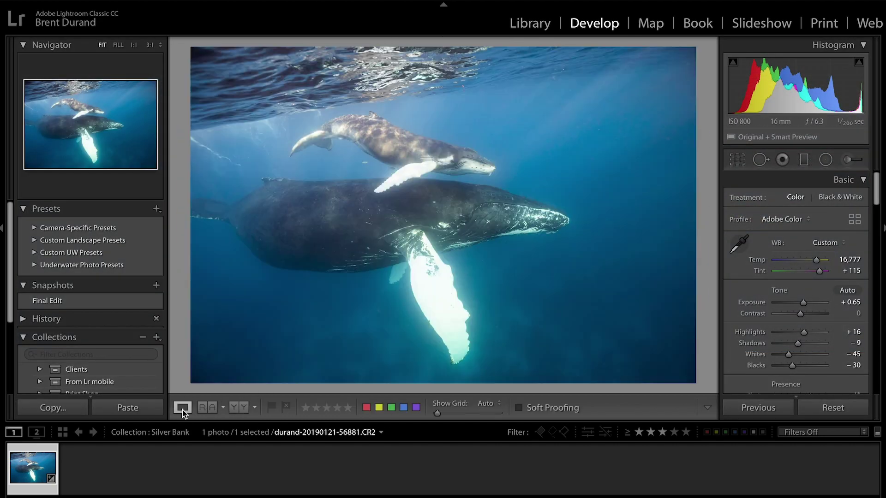